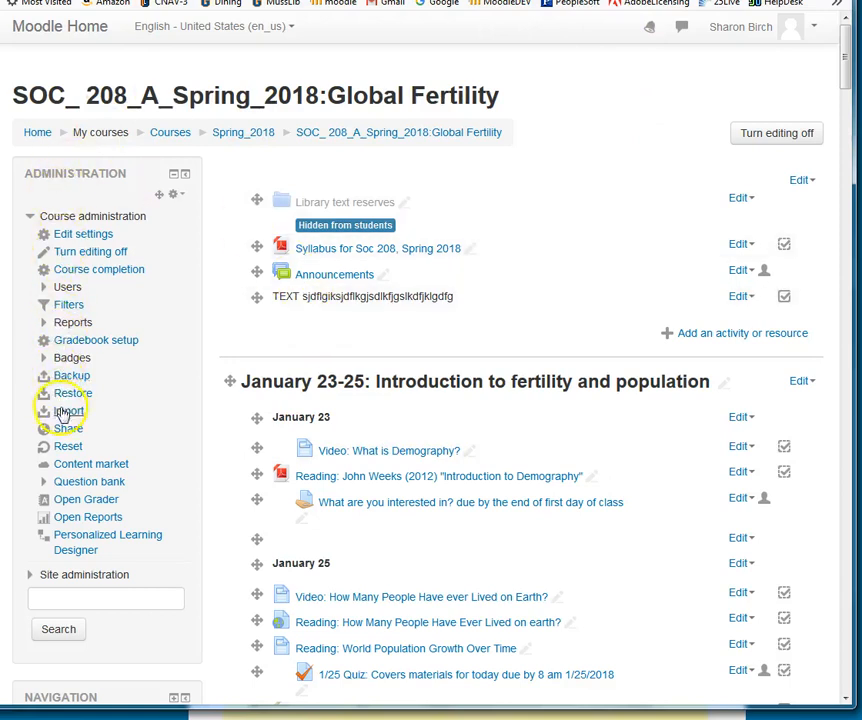
# Start a backup of the SOC_208_A_Spring_2018 course and accept the default initial settings.
pyautogui.click(73, 378)
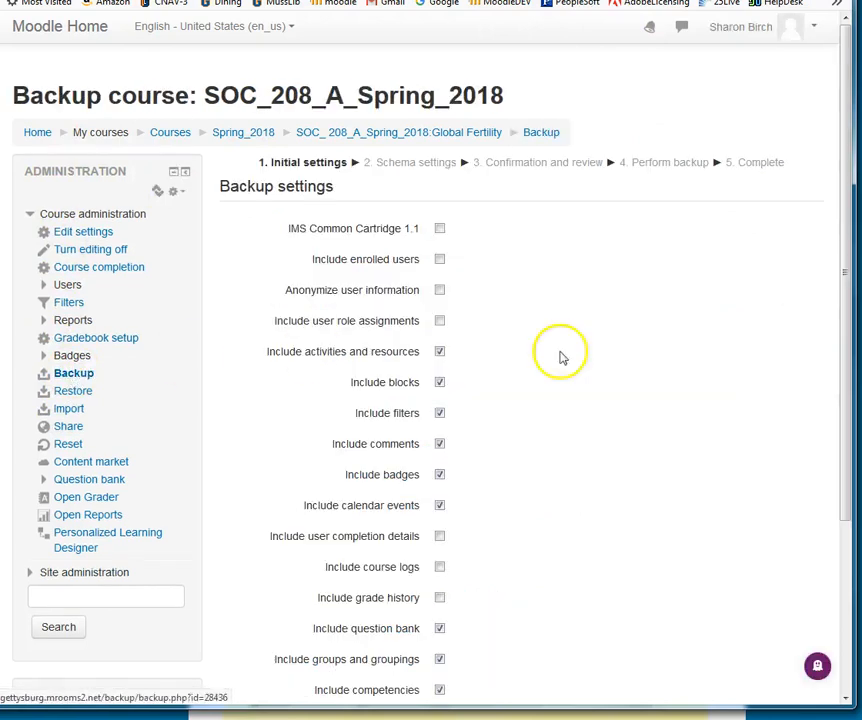
pyautogui.scroll(-2, 578, 380)
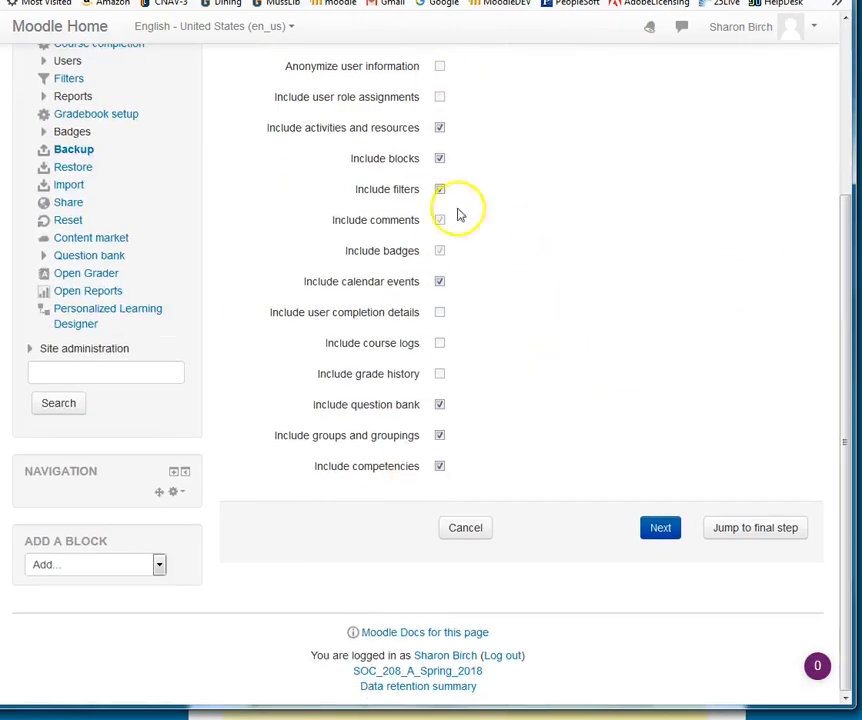
pyautogui.scroll(2, 587, 210)
pyautogui.scroll(-3, 521, 360)
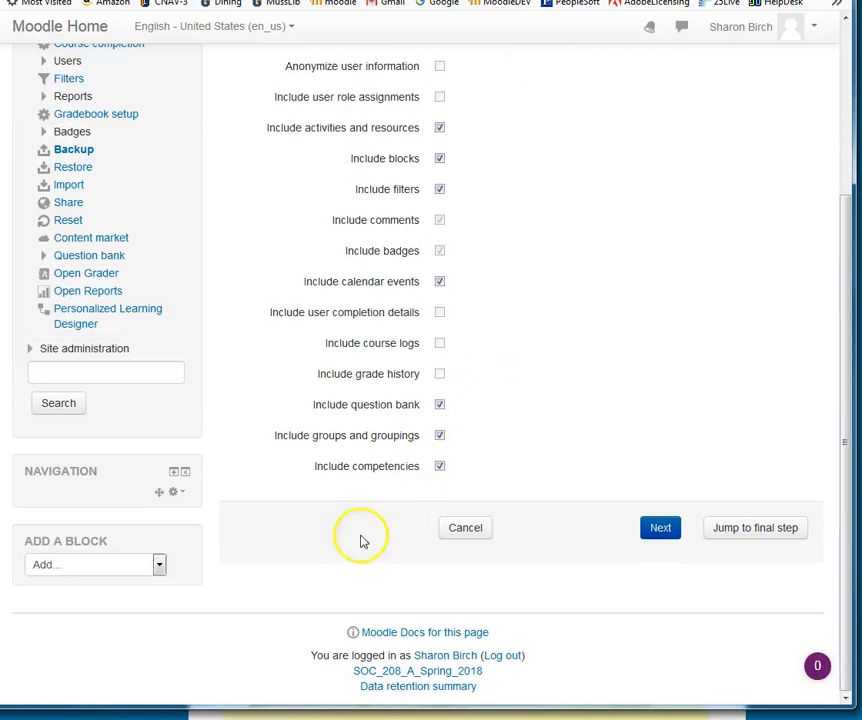
pyautogui.click(666, 532)
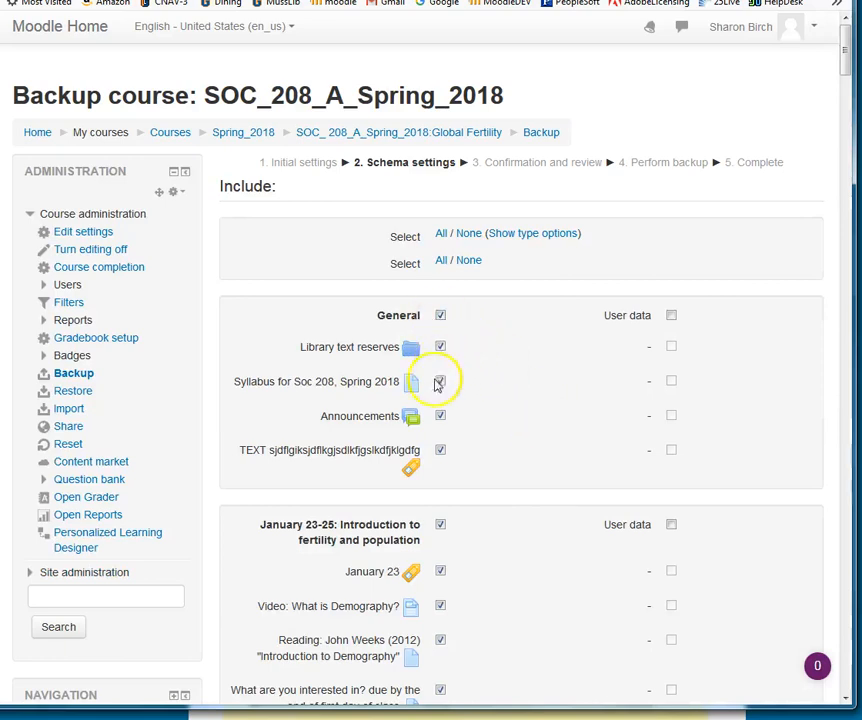
# Exclude the Library text reserves folder from the course backup and proceed to the confirmation stage.
pyautogui.scroll(-7, 474, 540)
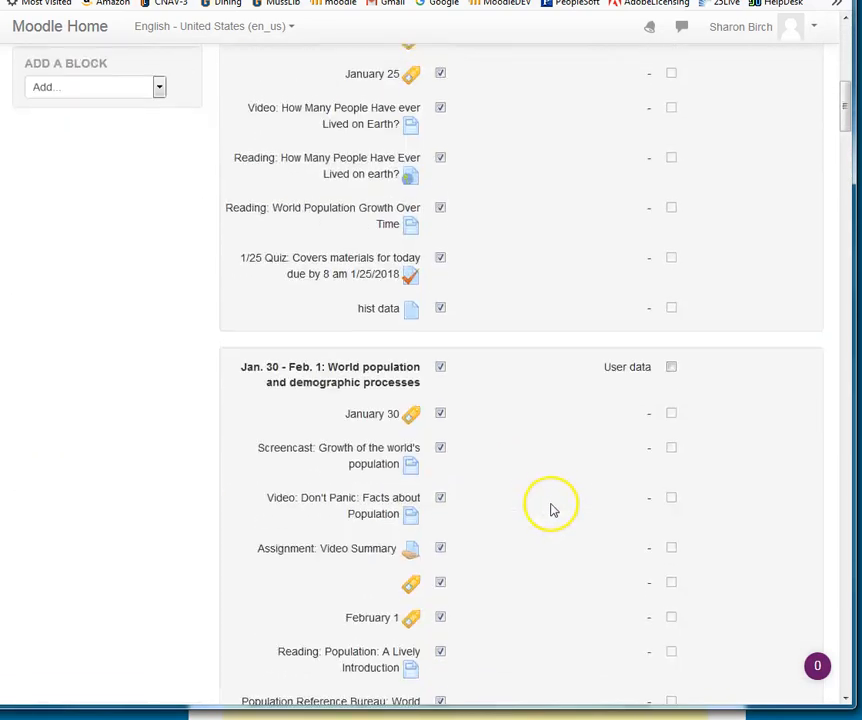
pyautogui.scroll(7, 548, 503)
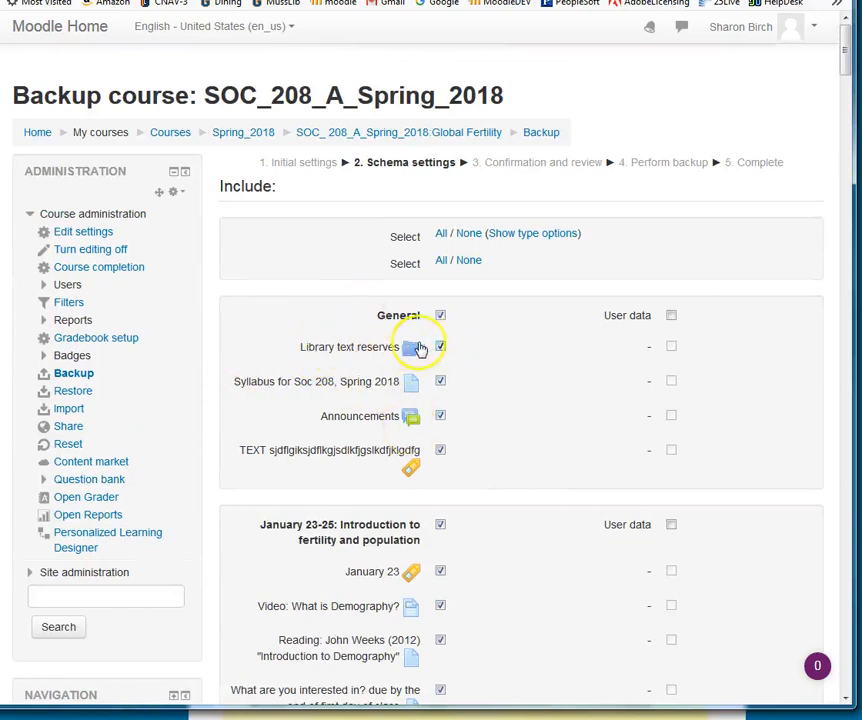
pyautogui.click(440, 347)
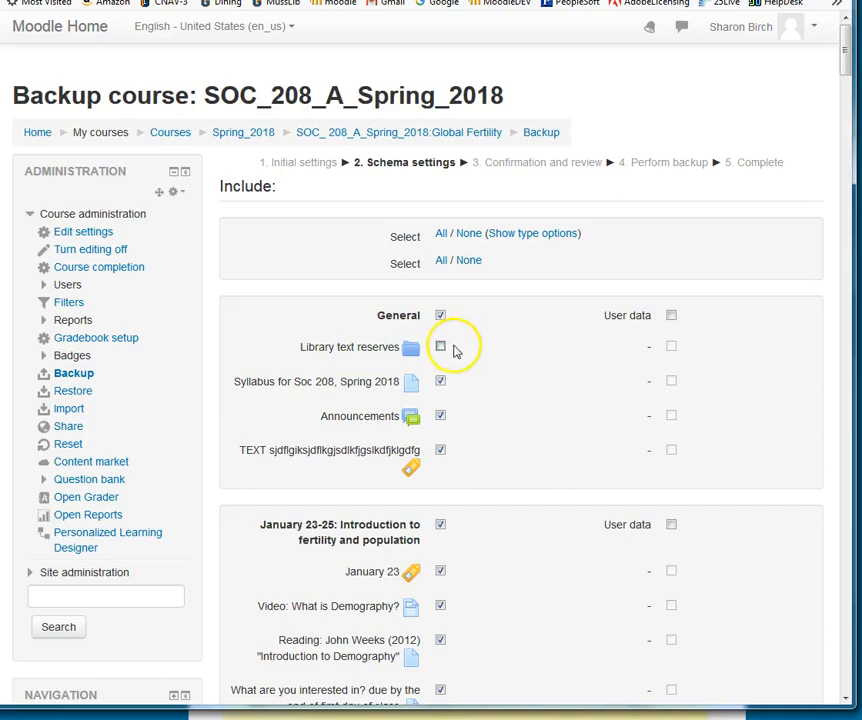
pyautogui.scroll(-20, 503, 367)
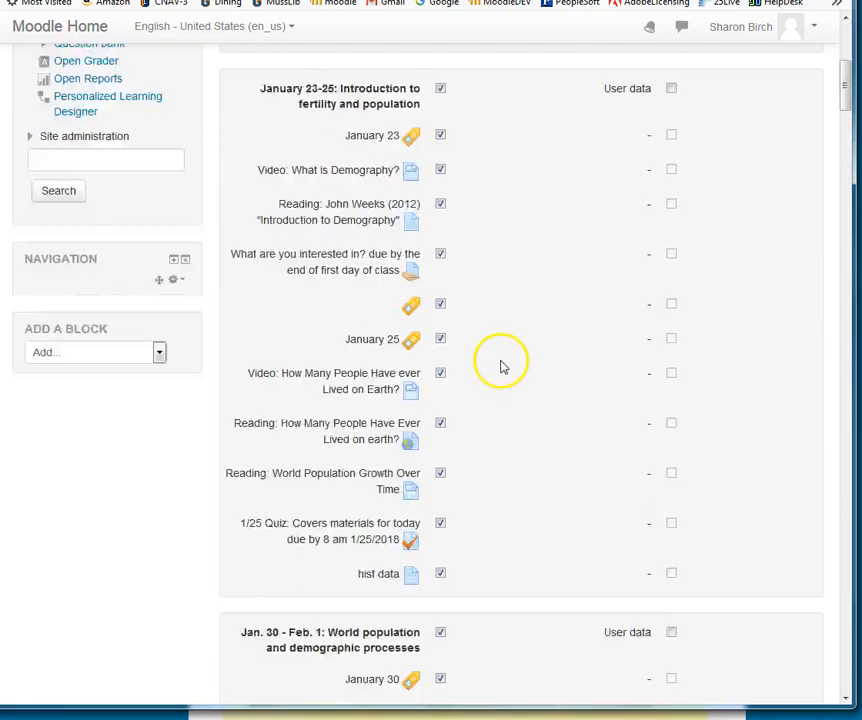
pyautogui.scroll(-20, 503, 360)
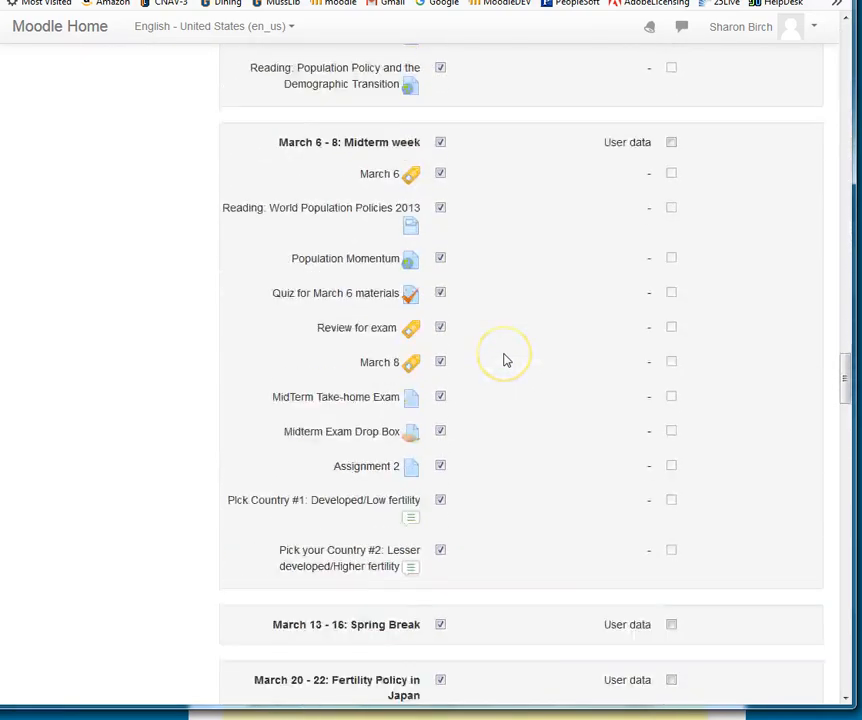
pyautogui.scroll(-20, 501, 360)
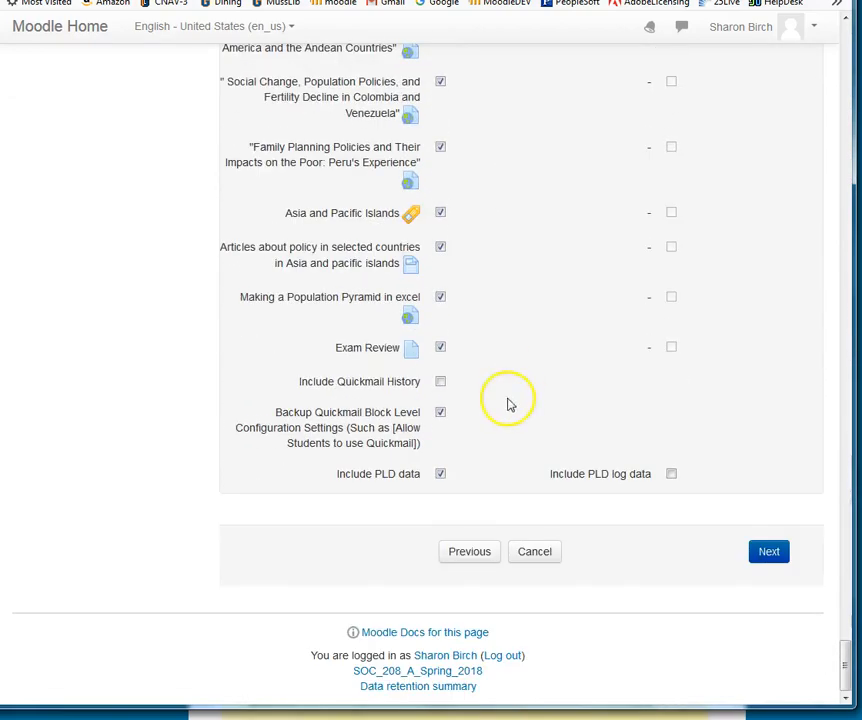
pyautogui.scroll(3, 533, 459)
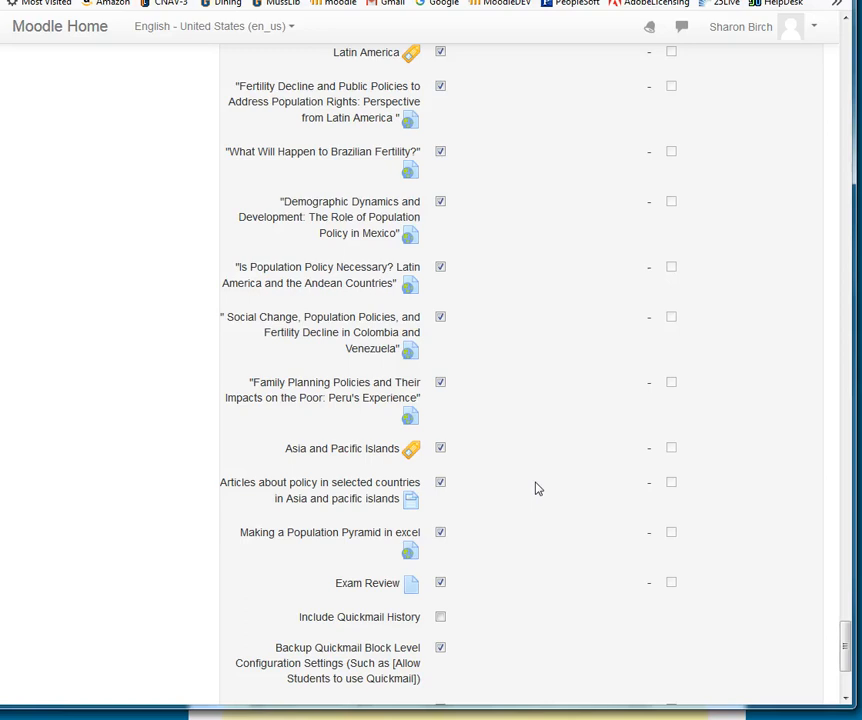
pyautogui.scroll(-3, 577, 500)
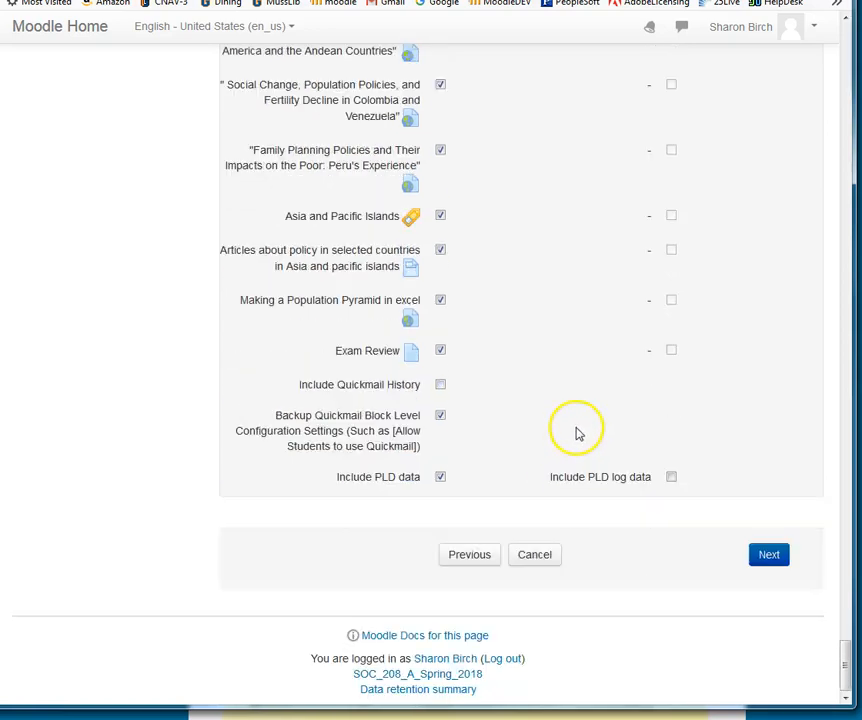
pyautogui.click(775, 558)
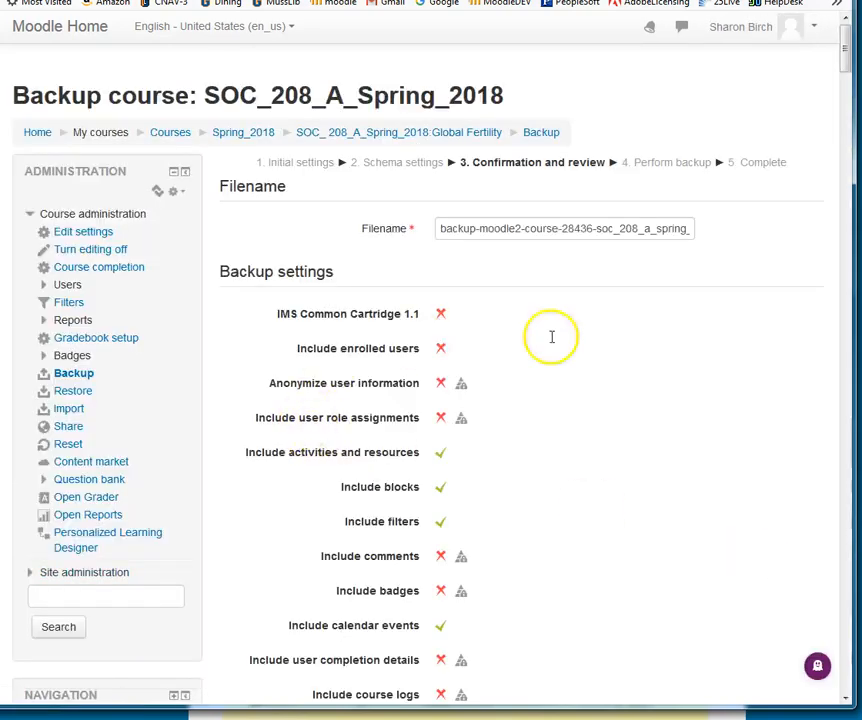
# Review the settings and included items, perform the course backup and continue to the backup file list.
pyautogui.scroll(-10, 652, 427)
pyautogui.scroll(-17, 652, 427)
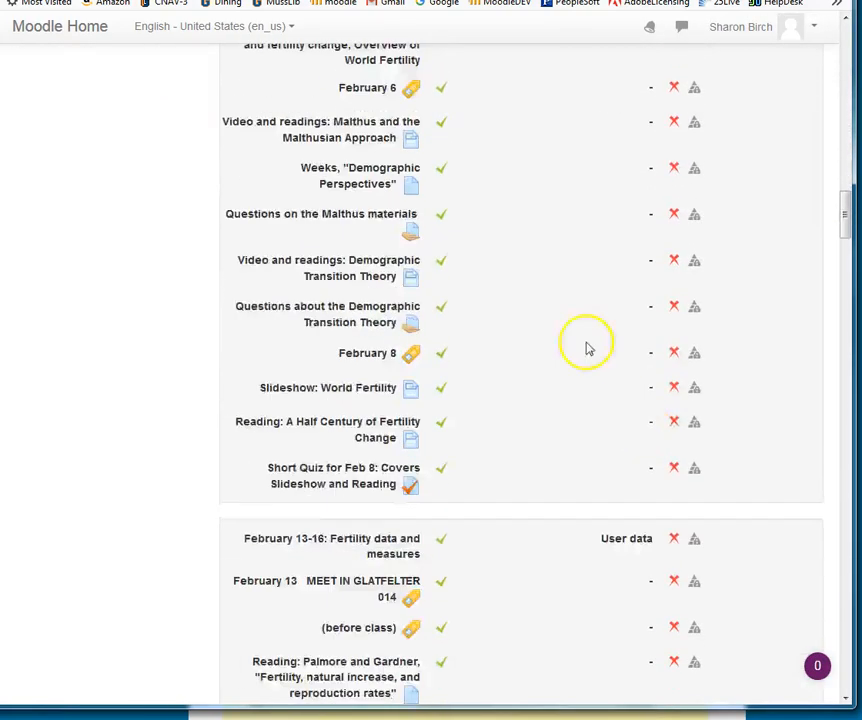
pyautogui.scroll(-7, 510, 519)
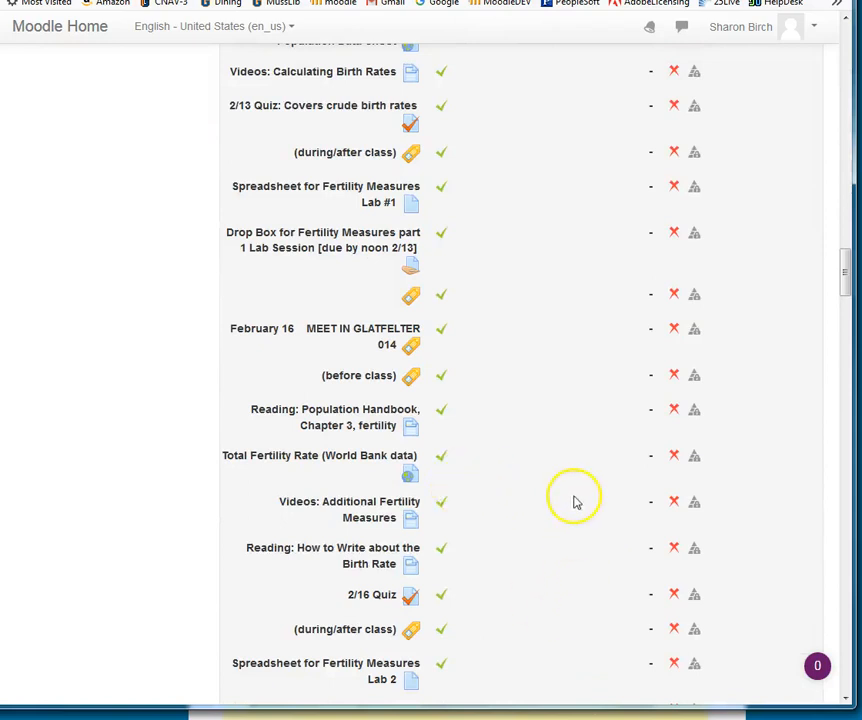
pyautogui.scroll(10, 590, 460)
pyautogui.scroll(3, 600, 430)
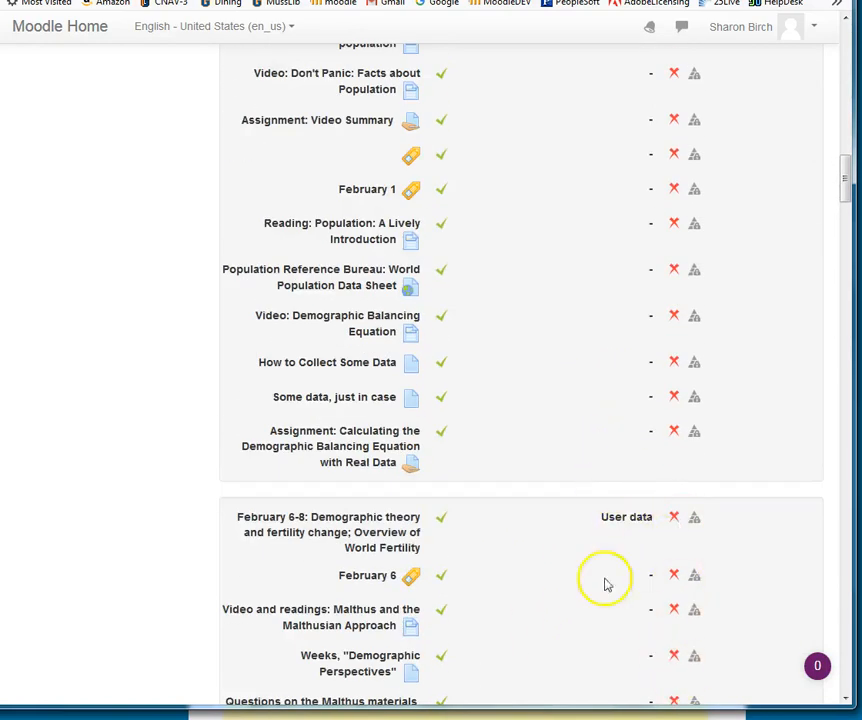
pyautogui.scroll(-6, 487, 478)
pyautogui.scroll(-20, 487, 478)
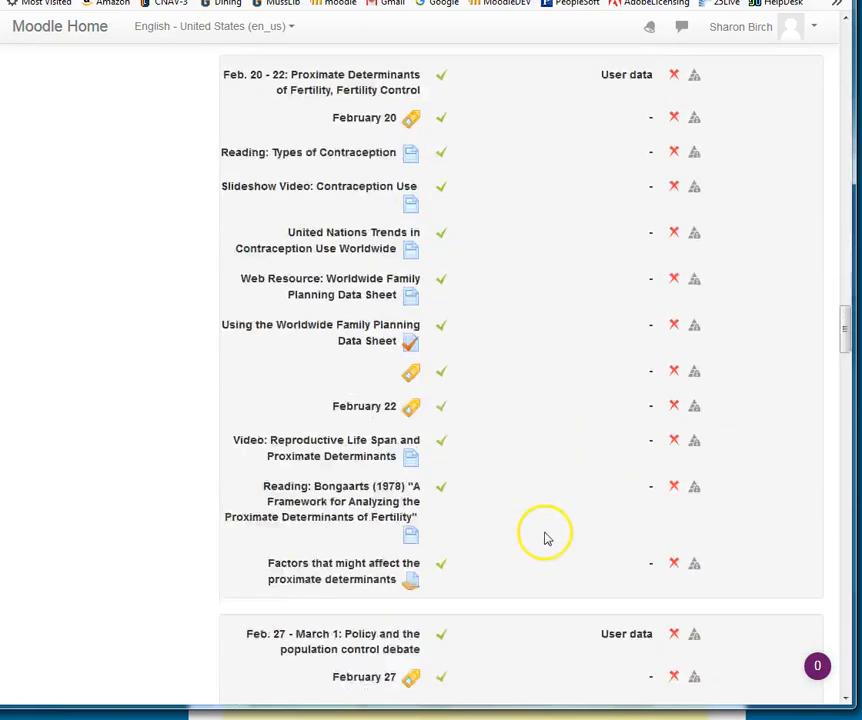
pyautogui.scroll(-20, 544, 535)
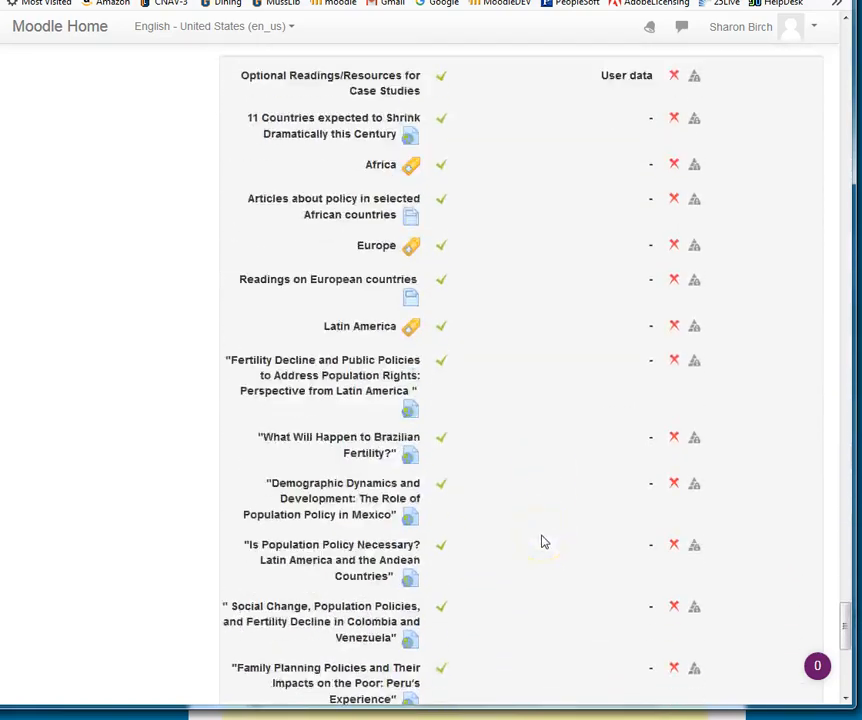
pyautogui.click(736, 539)
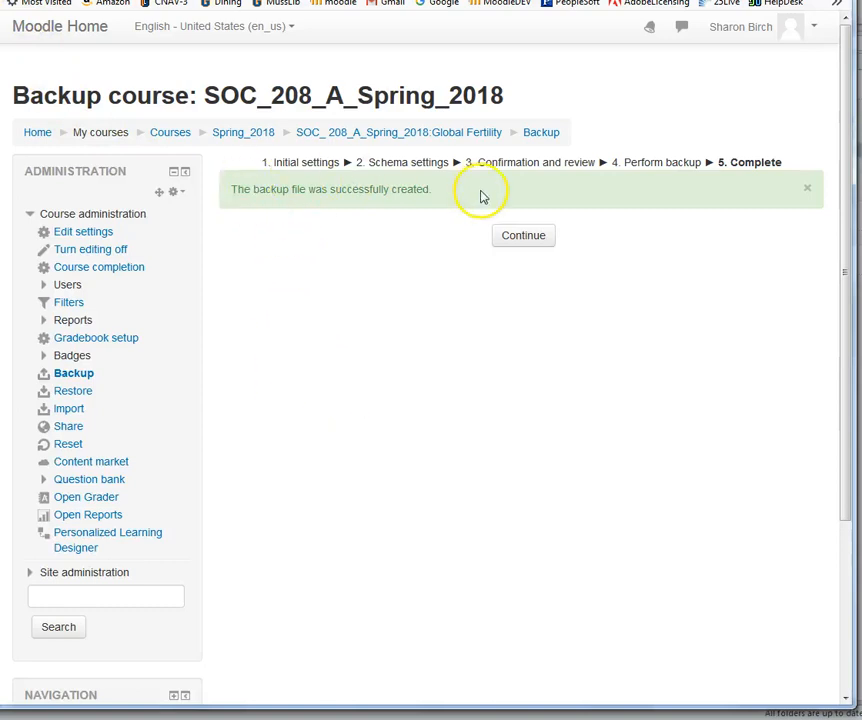
pyautogui.click(528, 243)
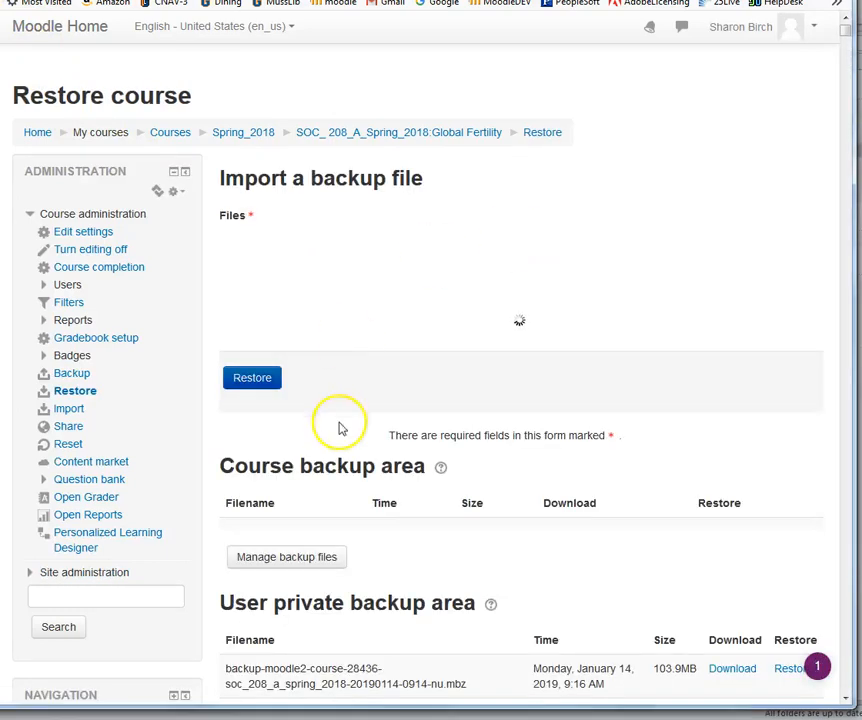
# Download the soc_208_a_spring_2018 backup file dated January 14, 2019 from the user private backup area.
pyautogui.scroll(-3, 361, 320)
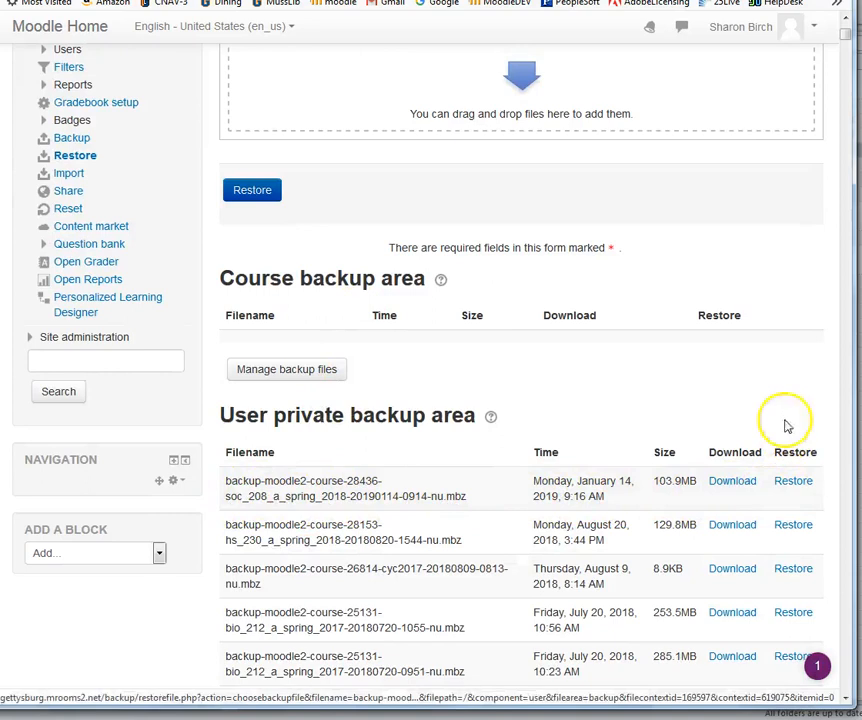
pyautogui.click(746, 487)
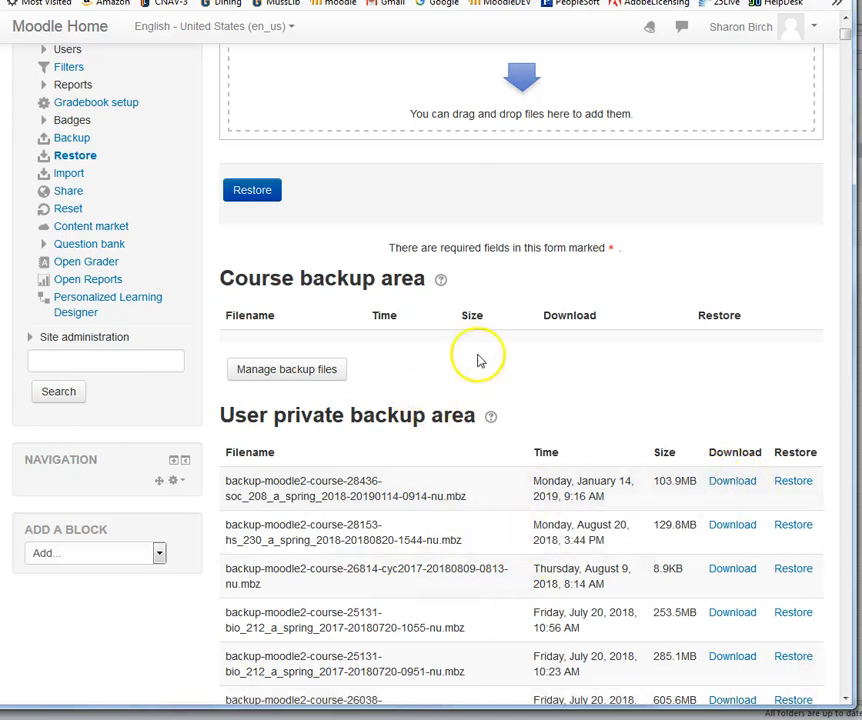
pyautogui.scroll(3, 540, 370)
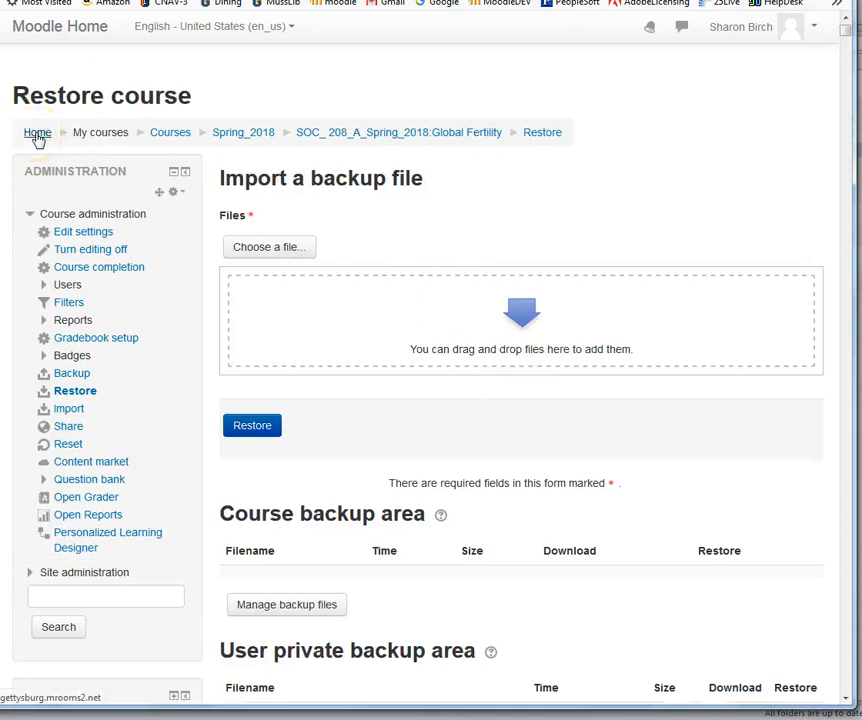
# From the site home, search the courses for "example course 4" and open Example Course 3.
pyautogui.click(38, 133)
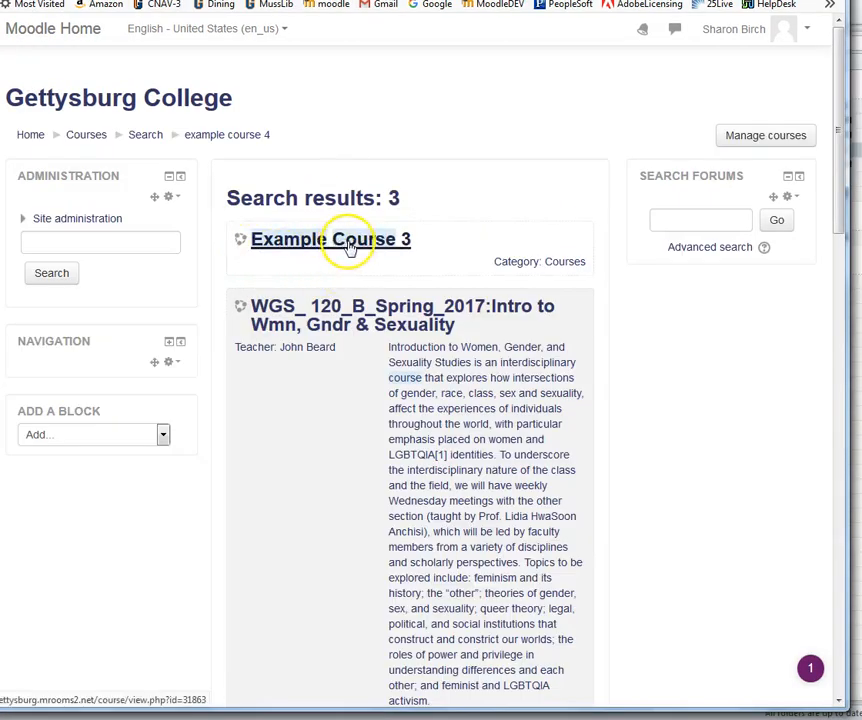
pyautogui.click(352, 242)
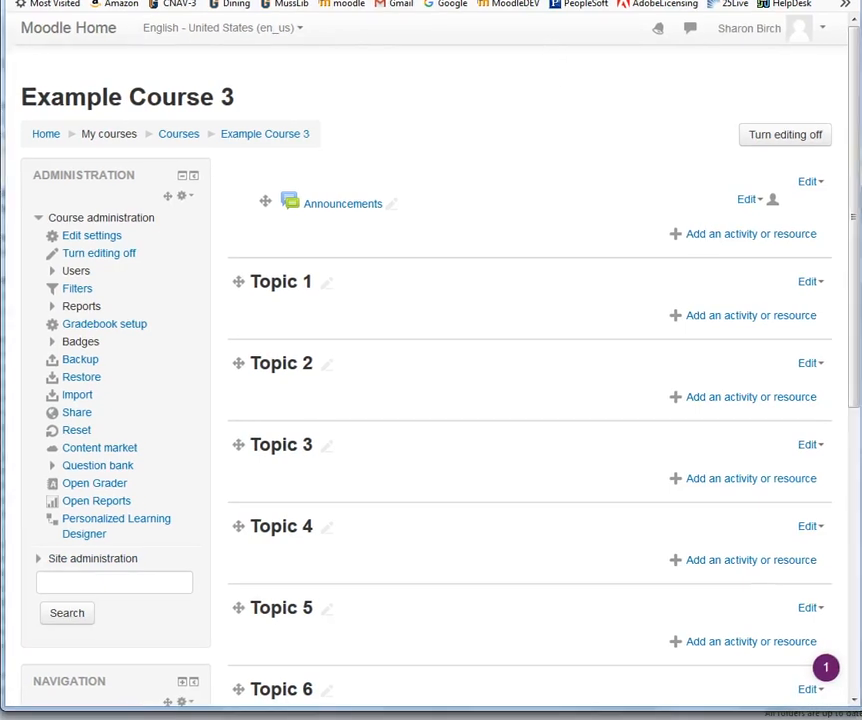
pyautogui.scroll(-5, 490, 372)
pyautogui.scroll(5, 465, 368)
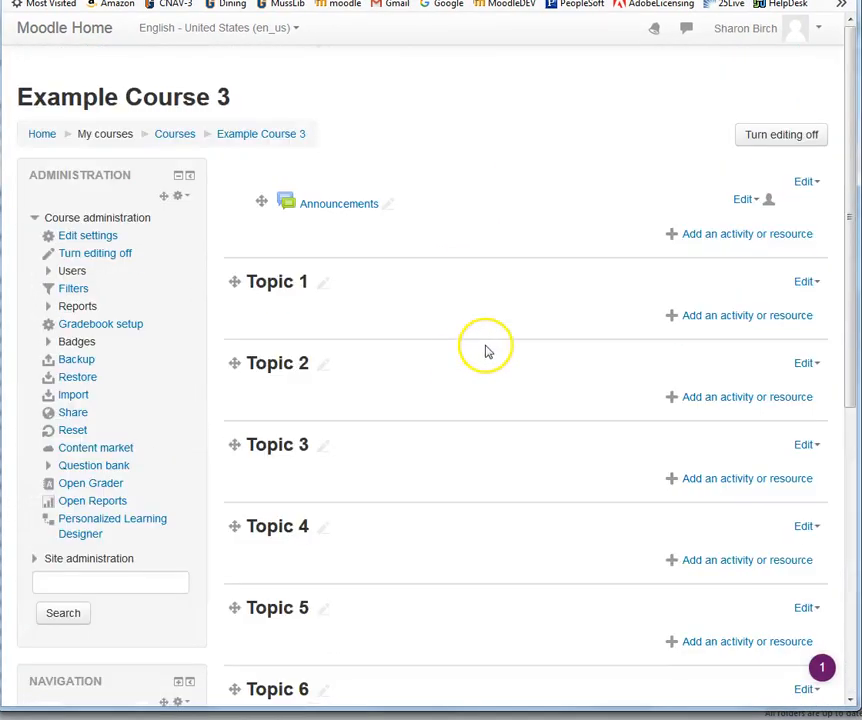
# Start a restore in Example Course 3 using the soc_208_a_spring_2018 backup file dated January 14, 2019.
pyautogui.click(78, 378)
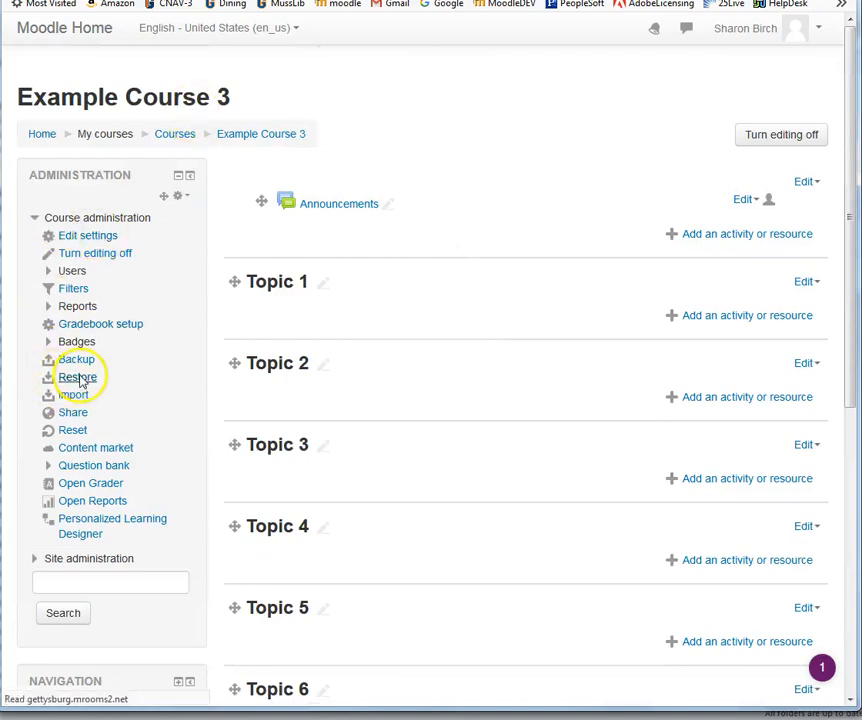
pyautogui.scroll(-3, 342, 358)
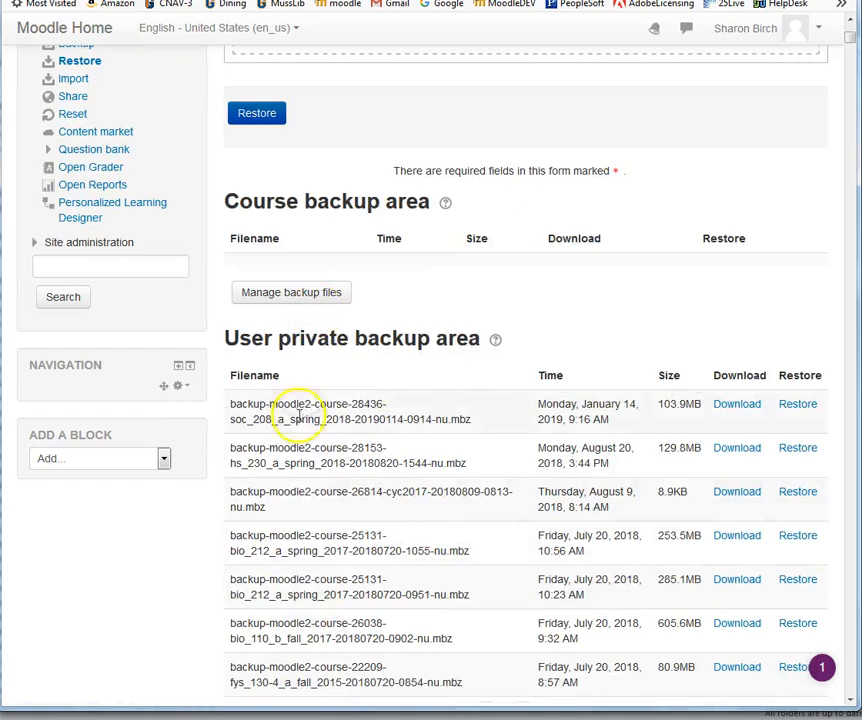
pyautogui.scroll(3, 360, 489)
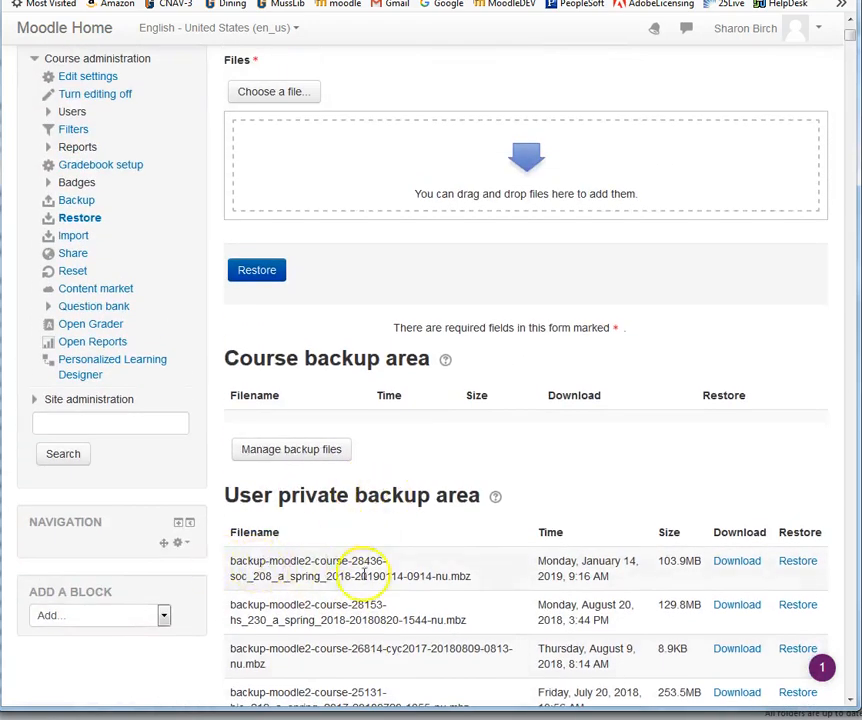
pyautogui.click(797, 562)
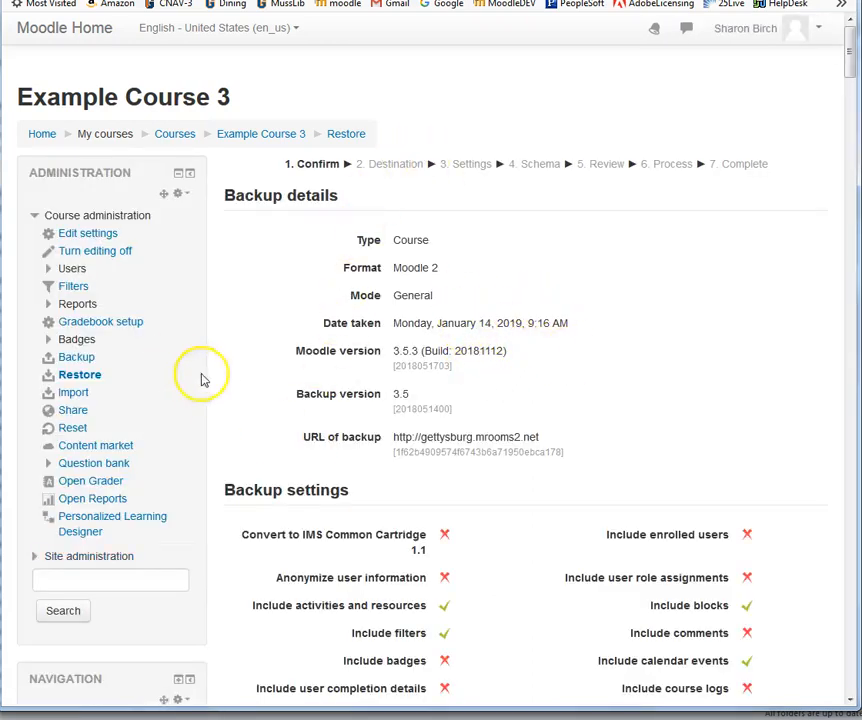
# Check the backup details and its included sections and activities, and continue to the restore destination stage.
pyautogui.scroll(-3, 199, 380)
pyautogui.scroll(-4, 375, 379)
pyautogui.scroll(-15, 367, 380)
pyautogui.scroll(-20, 712, 340)
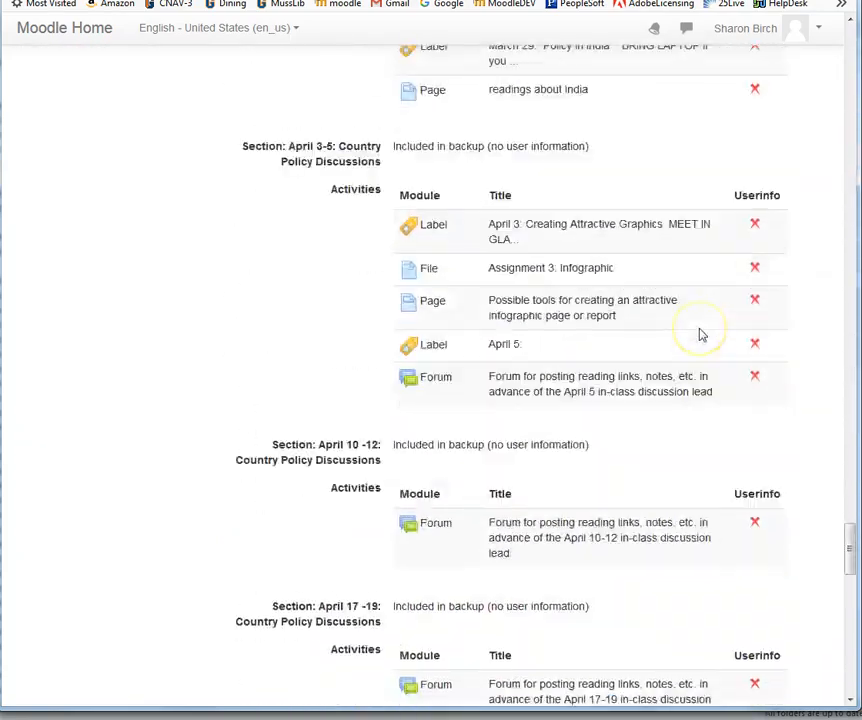
pyautogui.scroll(-20, 702, 335)
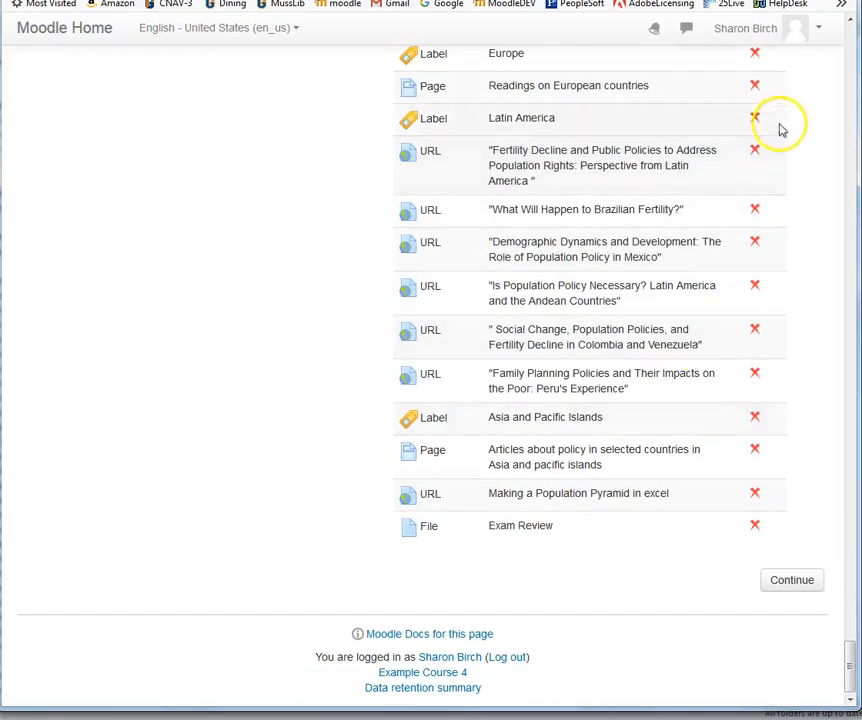
pyautogui.scroll(10, 527, 587)
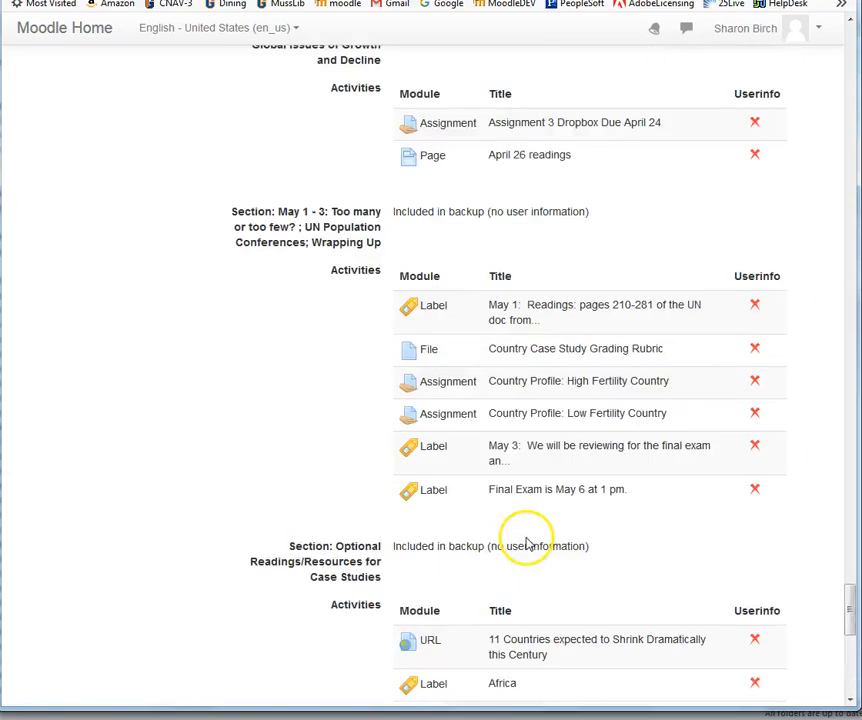
pyautogui.scroll(-10, 530, 540)
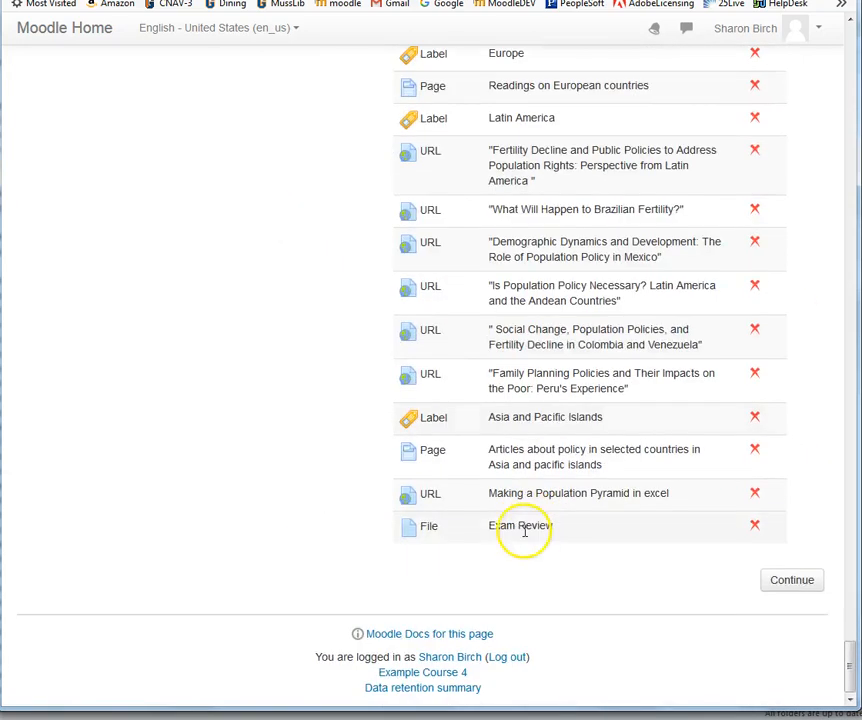
pyautogui.click(797, 585)
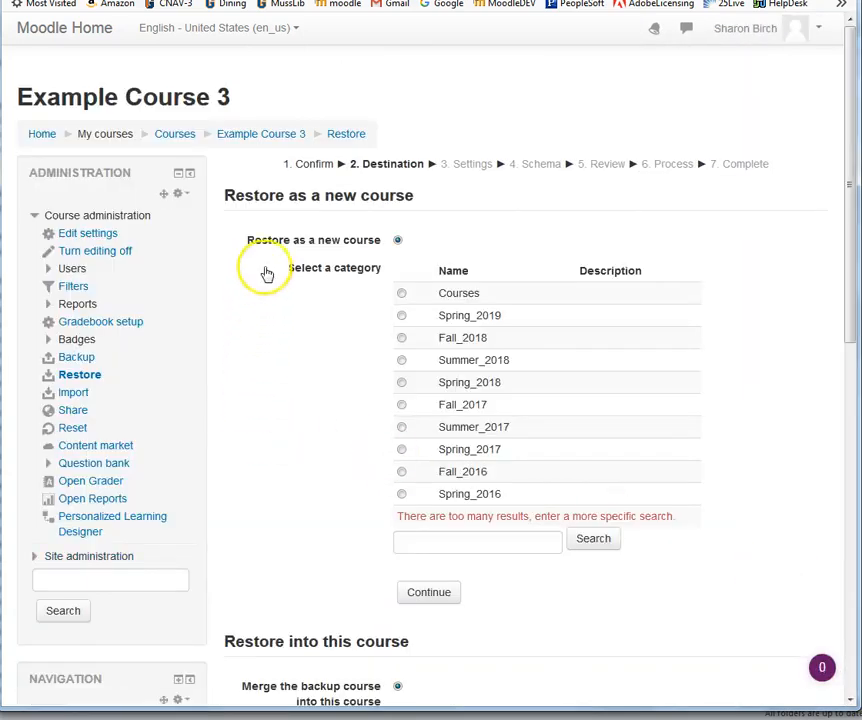
# Choose to delete the contents of this course before restoring the backup into it, and continue to the restore settings.
pyautogui.scroll(-4, 291, 441)
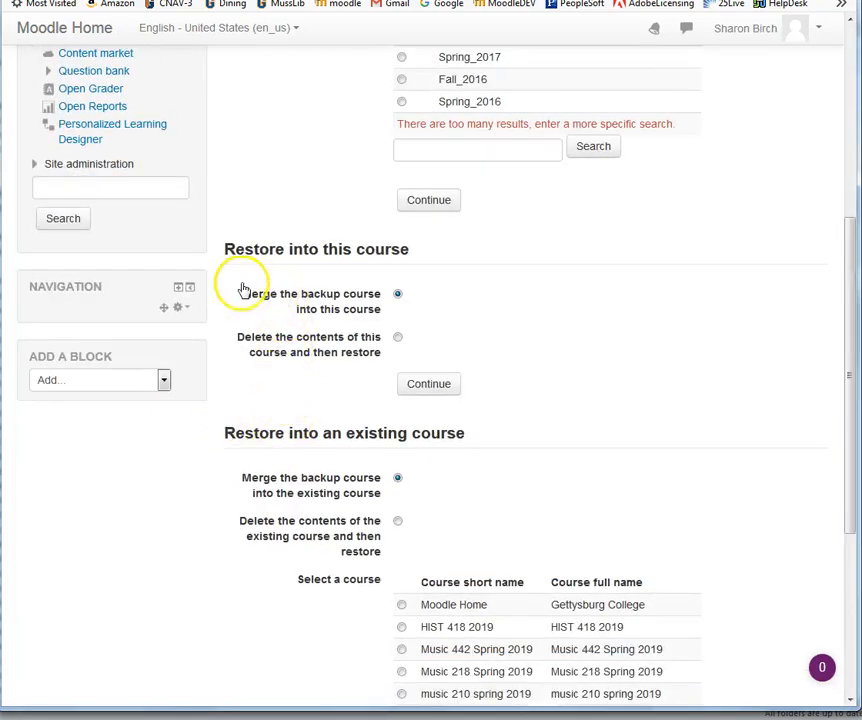
pyautogui.scroll(1, 249, 183)
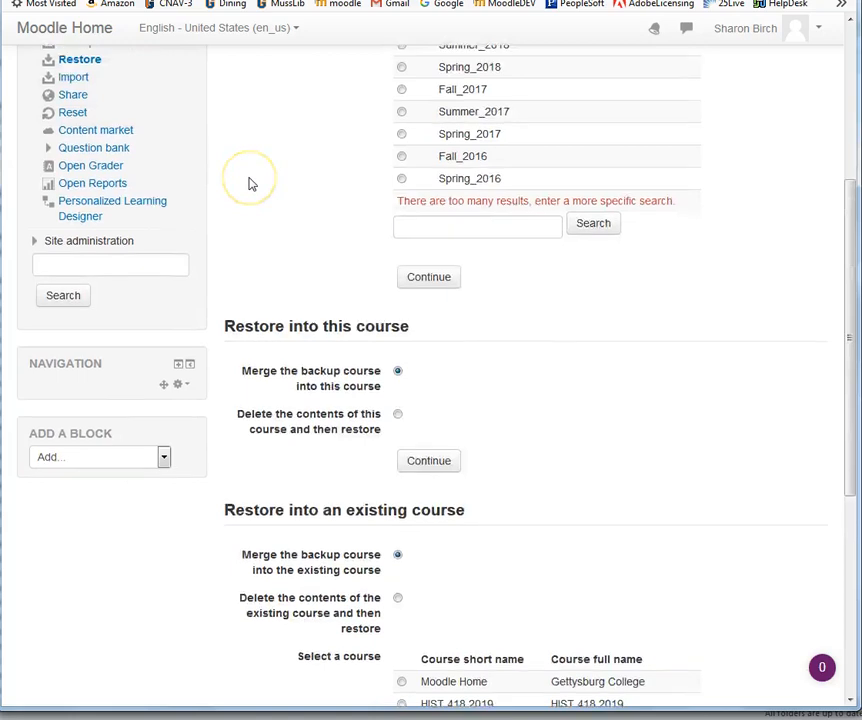
pyautogui.scroll(-3, 251, 184)
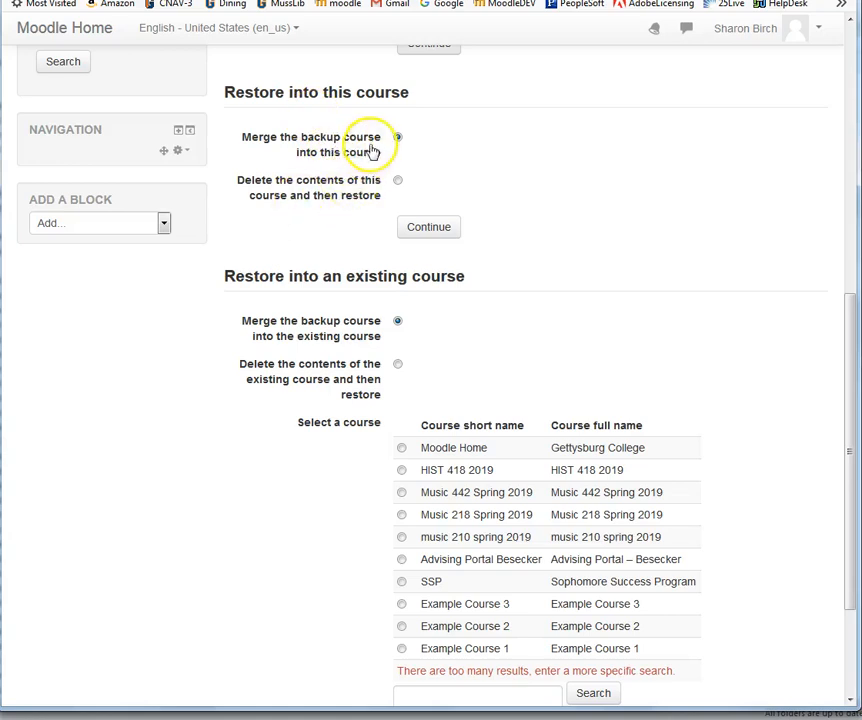
pyautogui.click(398, 183)
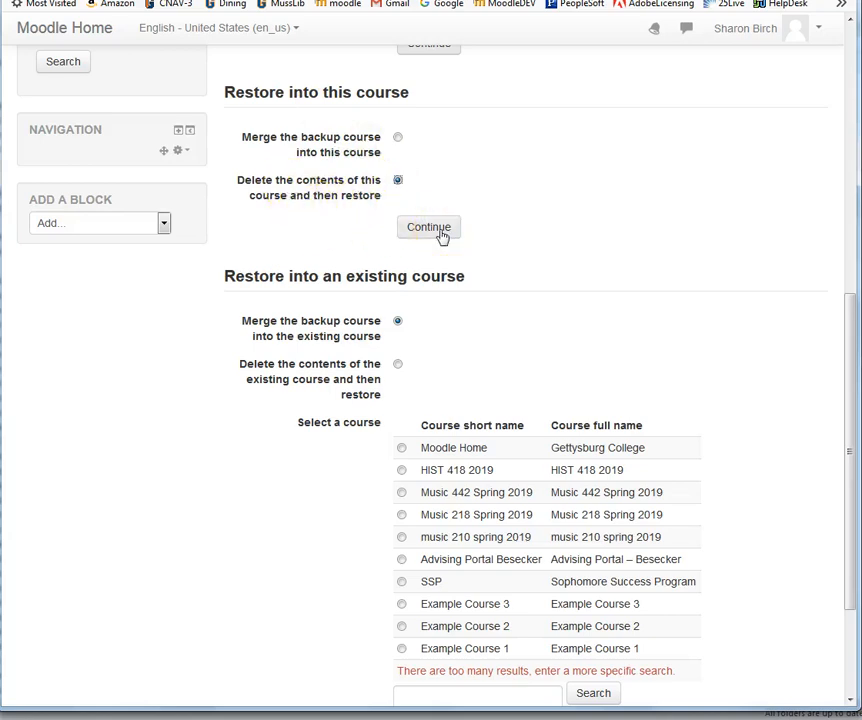
pyautogui.scroll(-3, 298, 465)
pyautogui.scroll(3, 277, 456)
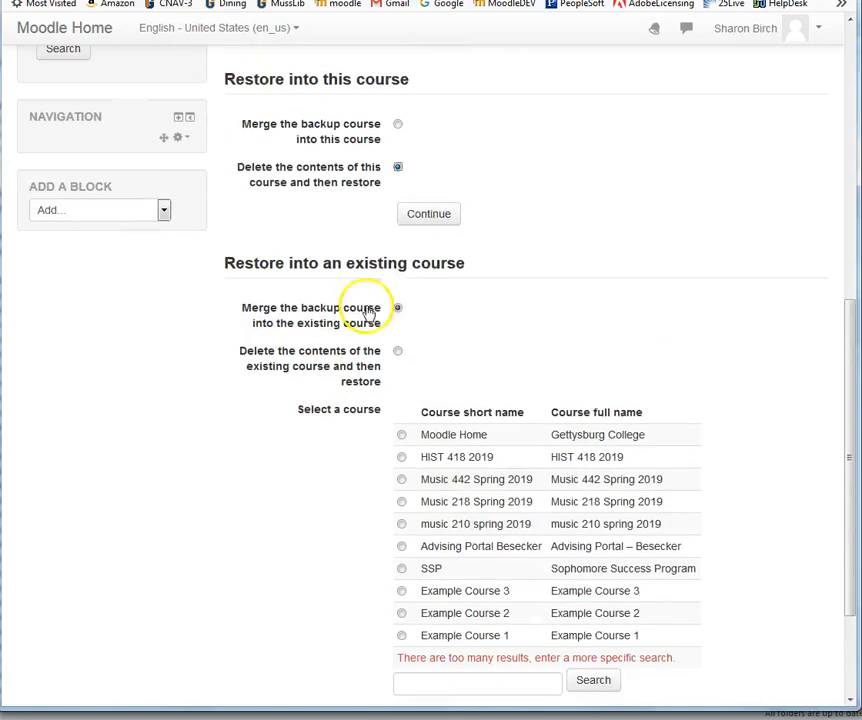
pyautogui.scroll(-3, 340, 560)
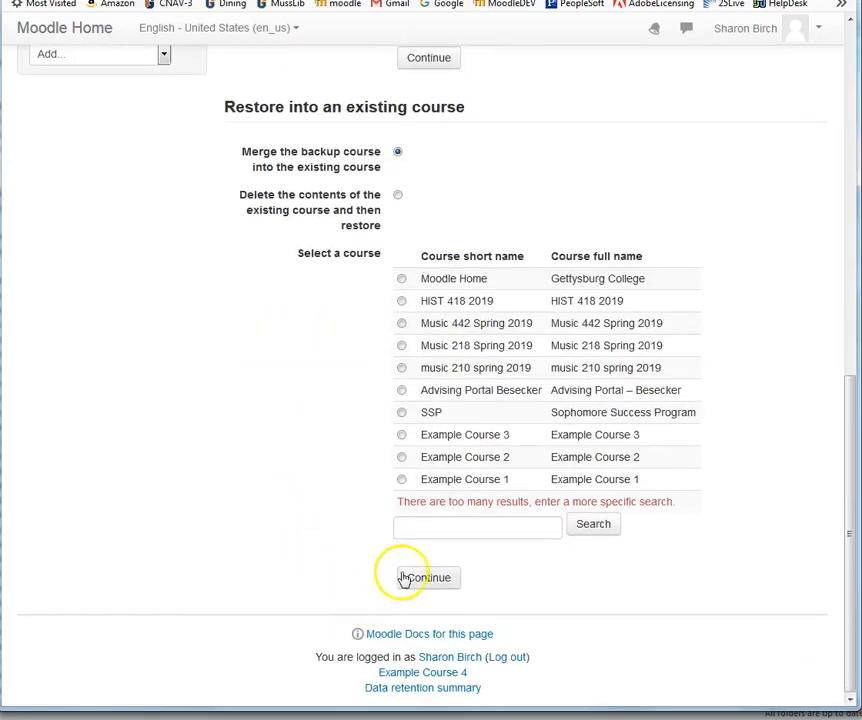
pyautogui.scroll(7, 283, 498)
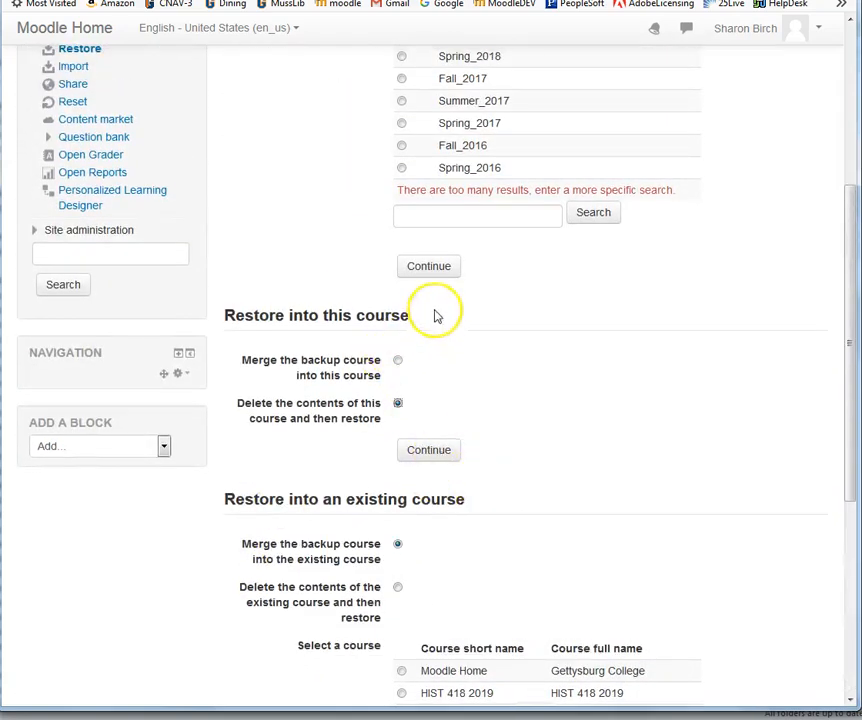
pyautogui.click(430, 456)
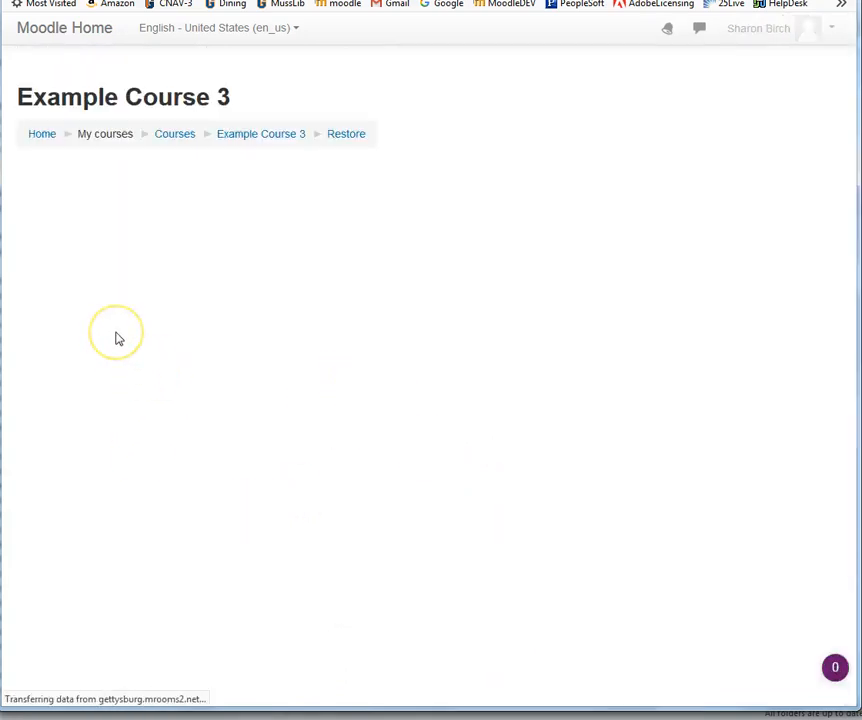
# Check the restore settings, keep the default inclusions with enrolment methods set to No, and continue to the schema stage.
pyautogui.click(44, 180)
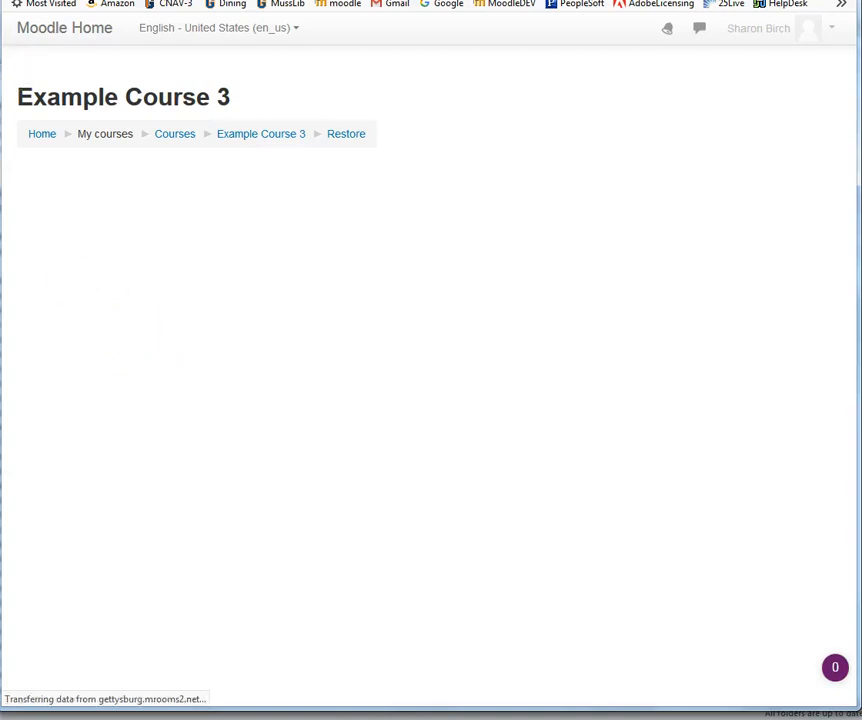
pyautogui.scroll(-3, 641, 487)
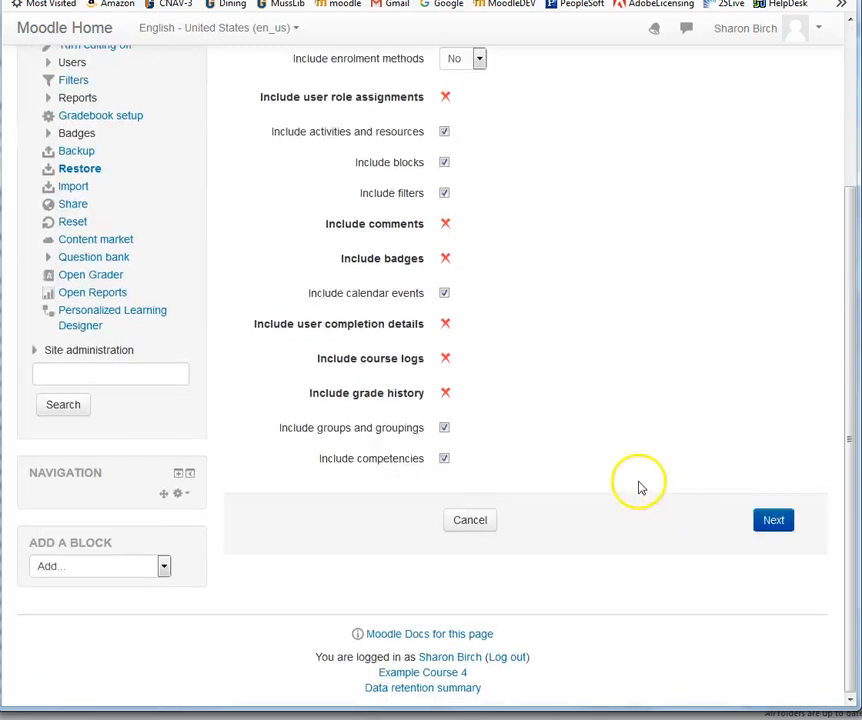
pyautogui.scroll(3, 394, 260)
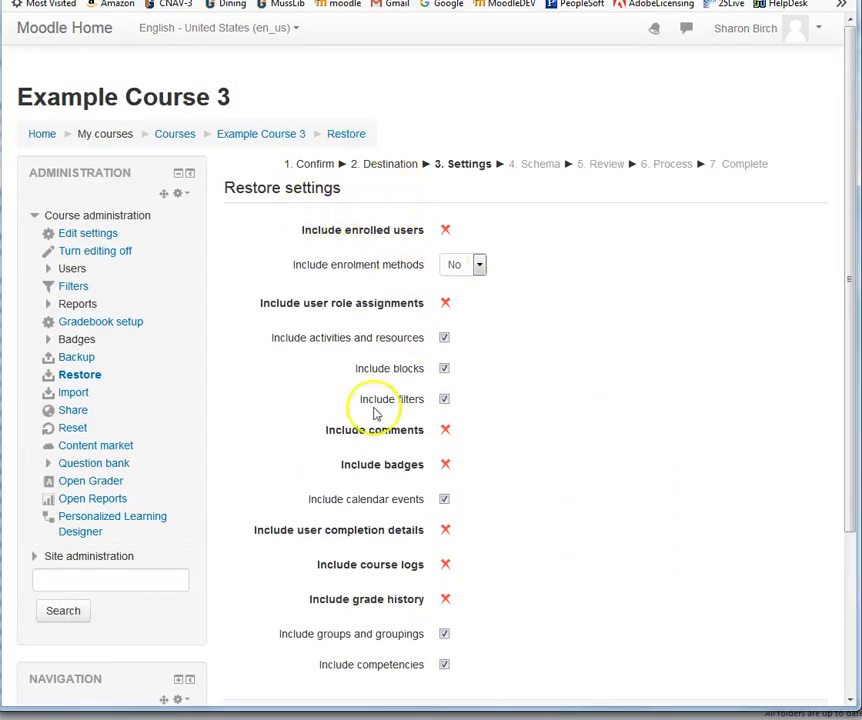
pyautogui.scroll(-3, 539, 510)
pyautogui.click(772, 521)
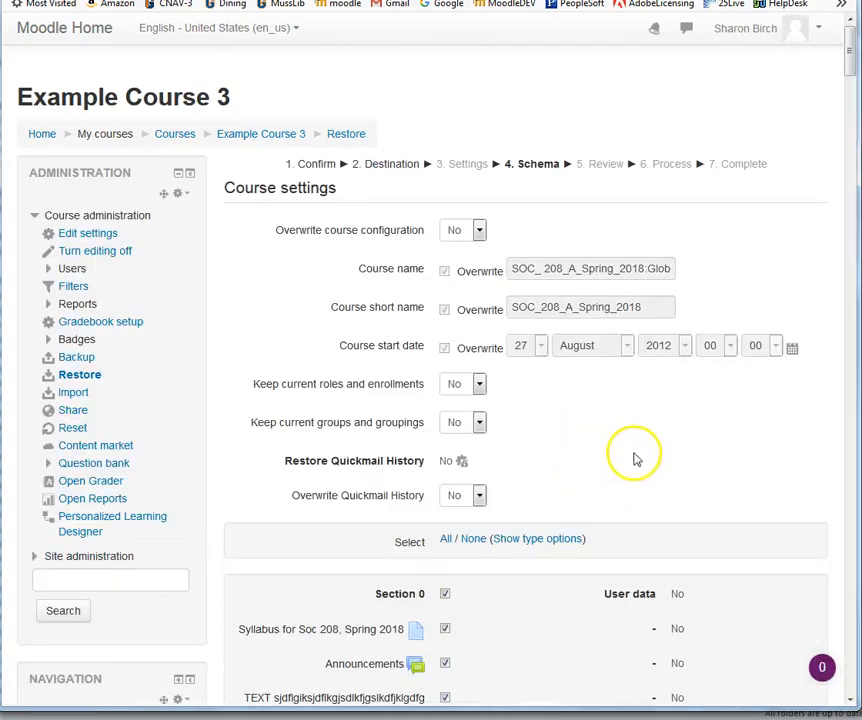
# Check the course settings and section list, keep all sections and activities selected, and continue to the review stage.
pyautogui.scroll(-3, 633, 459)
pyautogui.scroll(2, 612, 448)
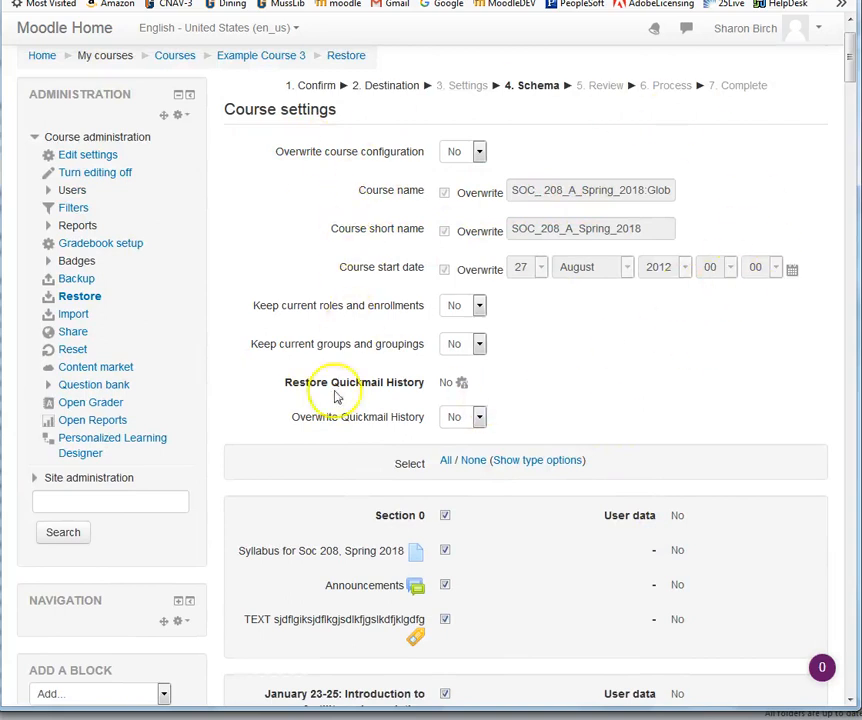
pyautogui.scroll(-1, 672, 404)
pyautogui.scroll(-5, 672, 404)
pyautogui.scroll(2, 577, 439)
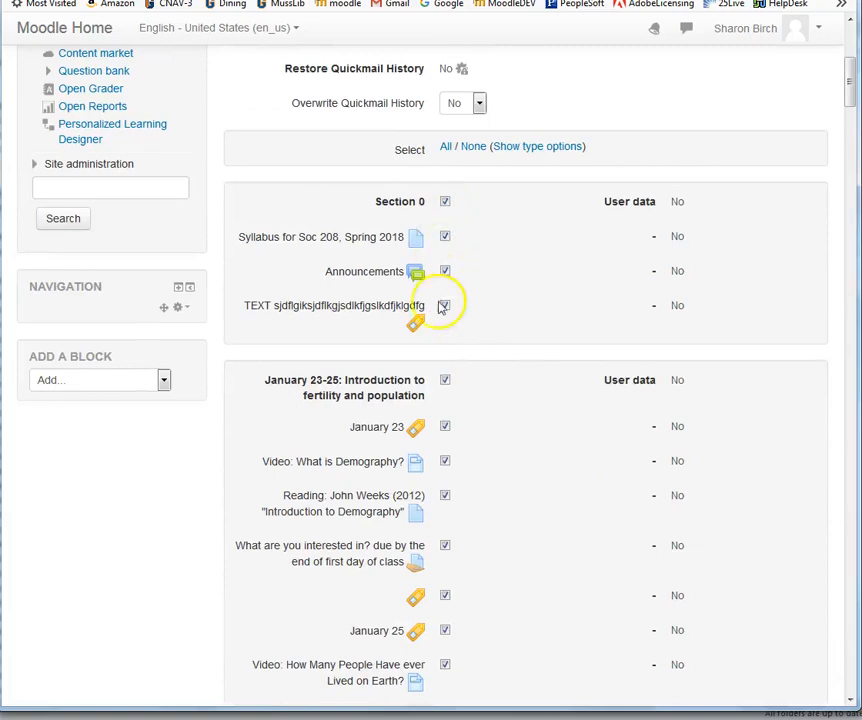
pyautogui.scroll(-8, 527, 583)
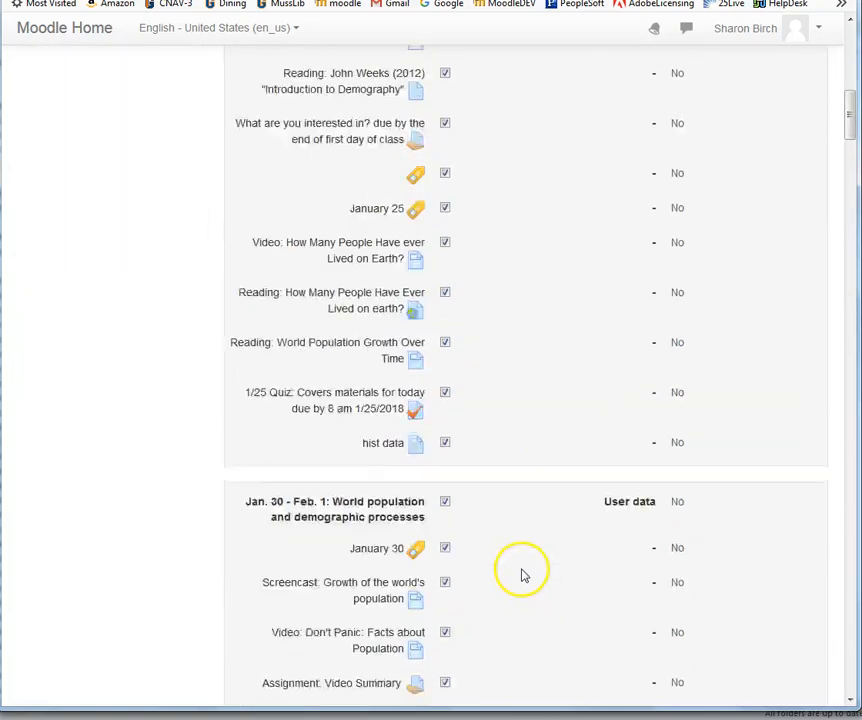
pyautogui.scroll(-20, 527, 572)
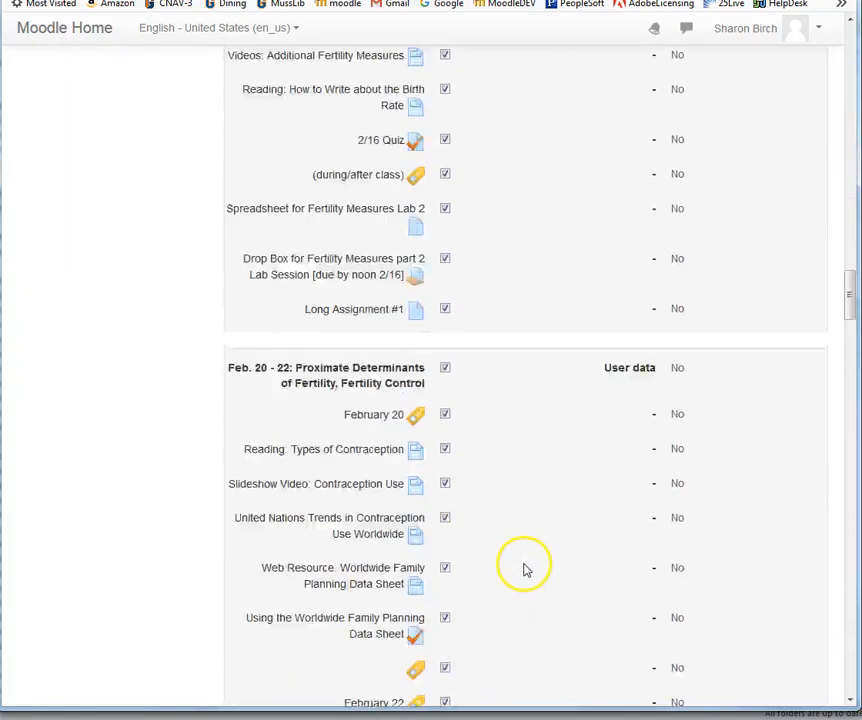
pyautogui.scroll(-20, 517, 568)
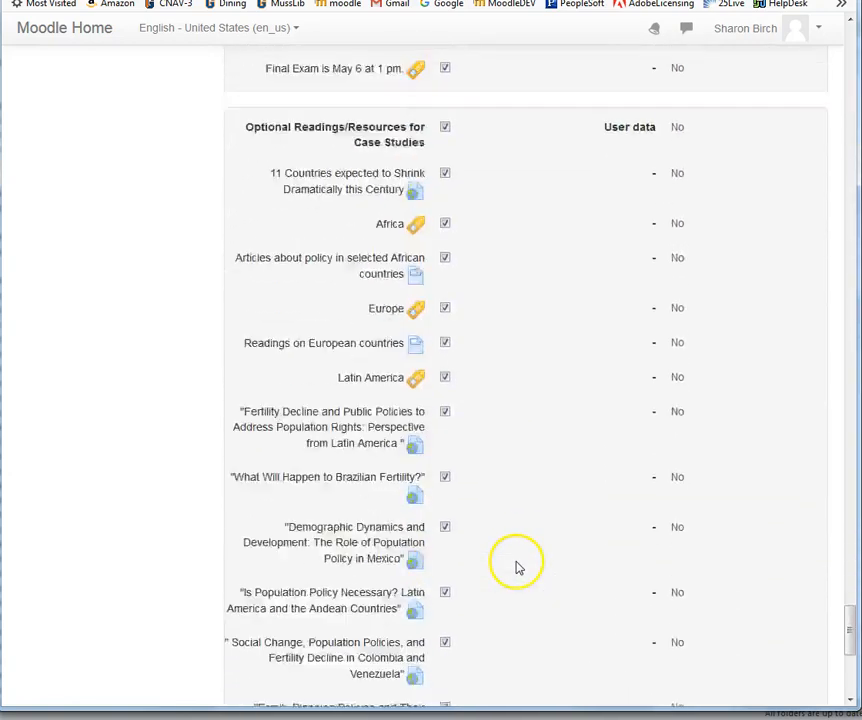
pyautogui.click(770, 560)
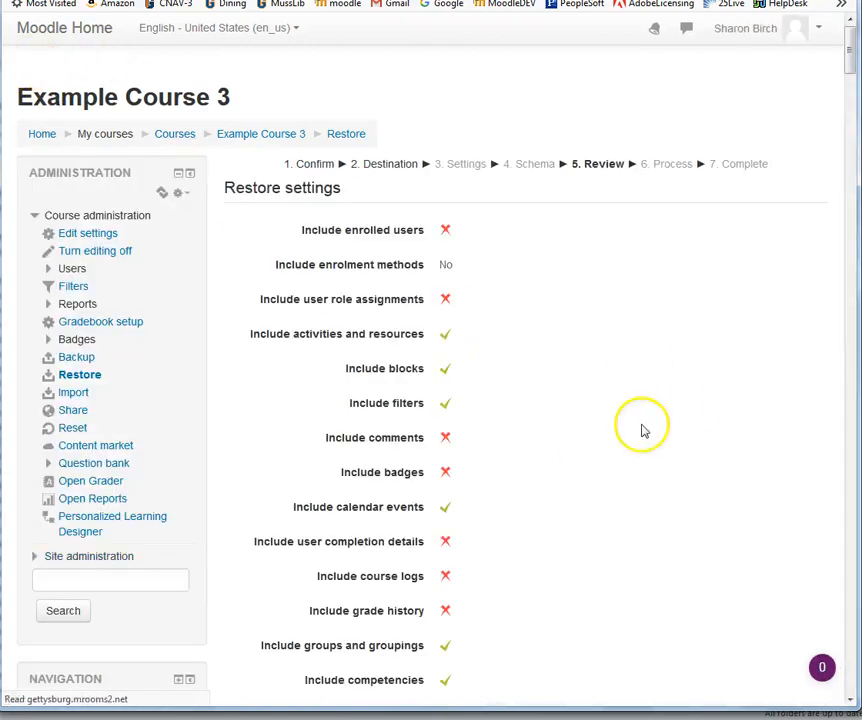
# Review the restore summary, perform the restore into Example Course 3, and continue to the restored course page.
pyautogui.scroll(-20, 643, 430)
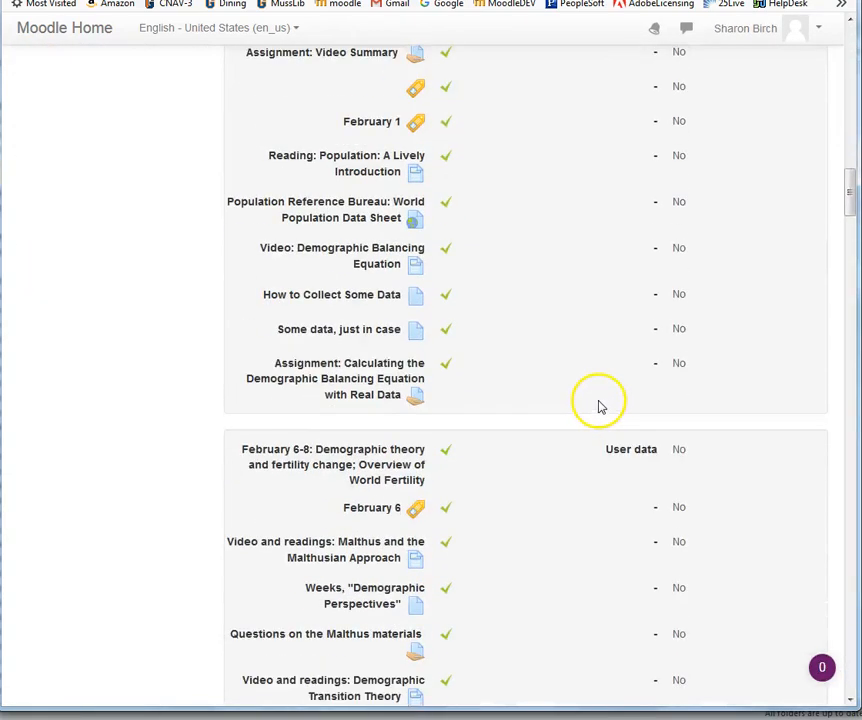
pyautogui.scroll(-15, 575, 427)
pyautogui.scroll(-20, 563, 425)
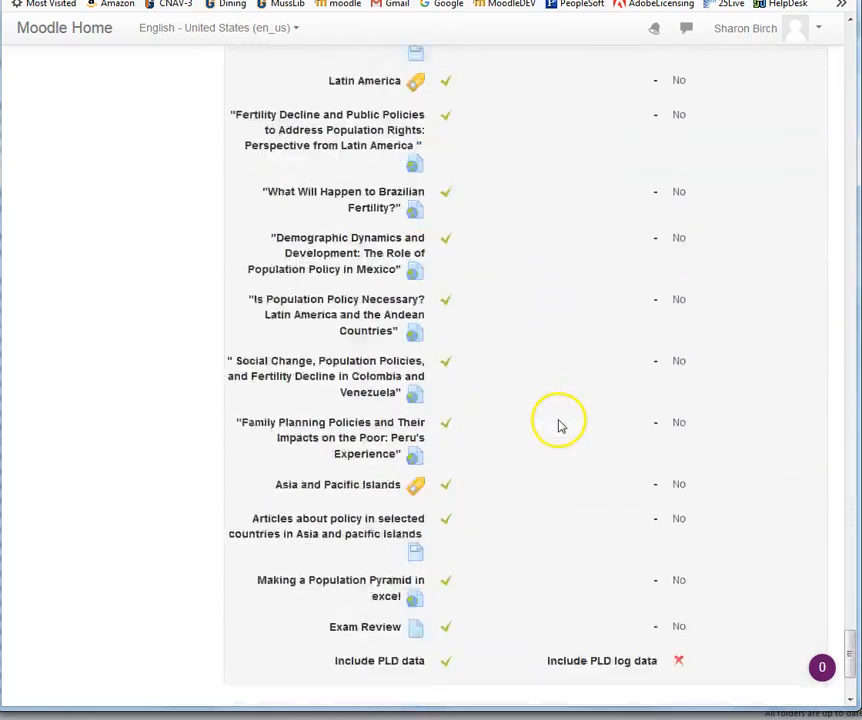
pyautogui.scroll(-3, 560, 425)
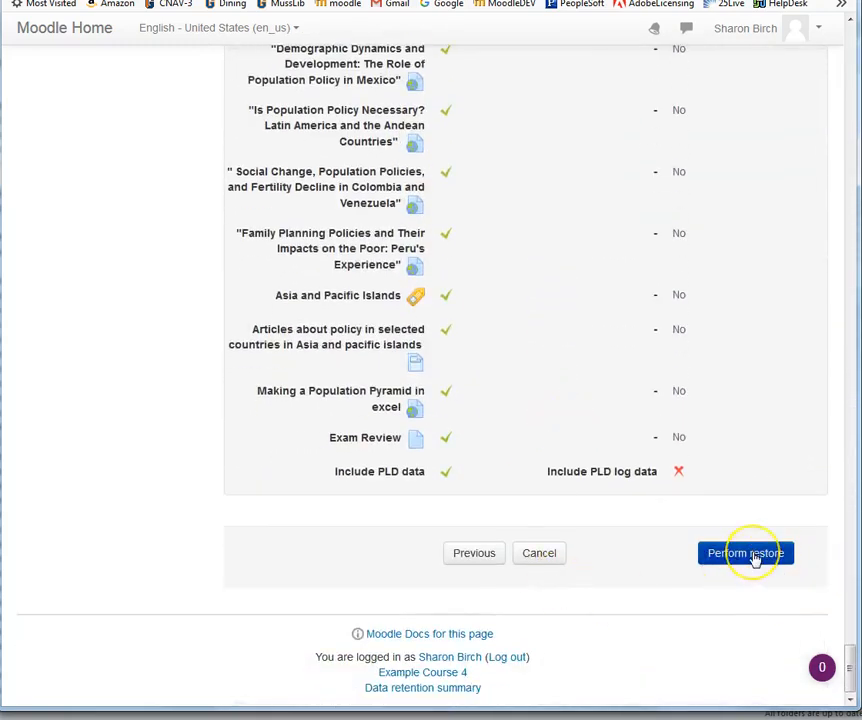
pyautogui.click(753, 556)
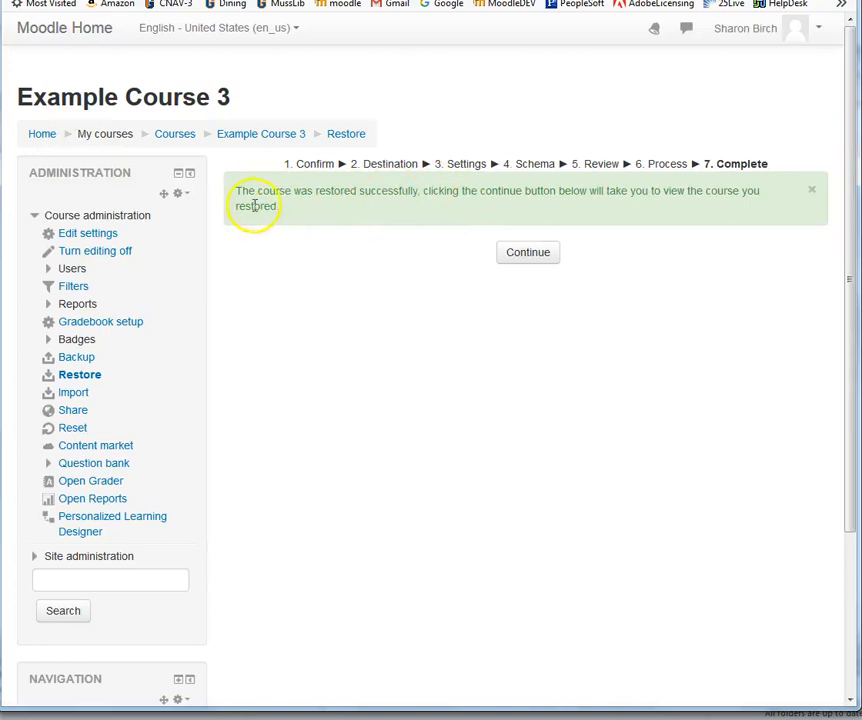
pyautogui.click(528, 253)
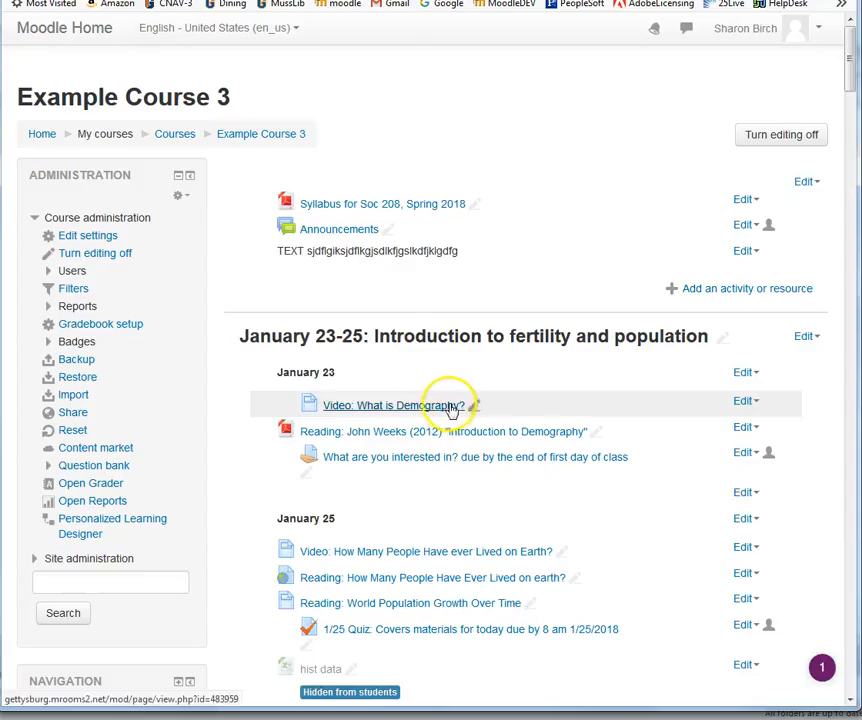
# Look through the restored topics and activities in Example Course 3, from the syllabus to the optional case study readings.
pyautogui.scroll(-10, 450, 408)
pyautogui.scroll(-15, 463, 407)
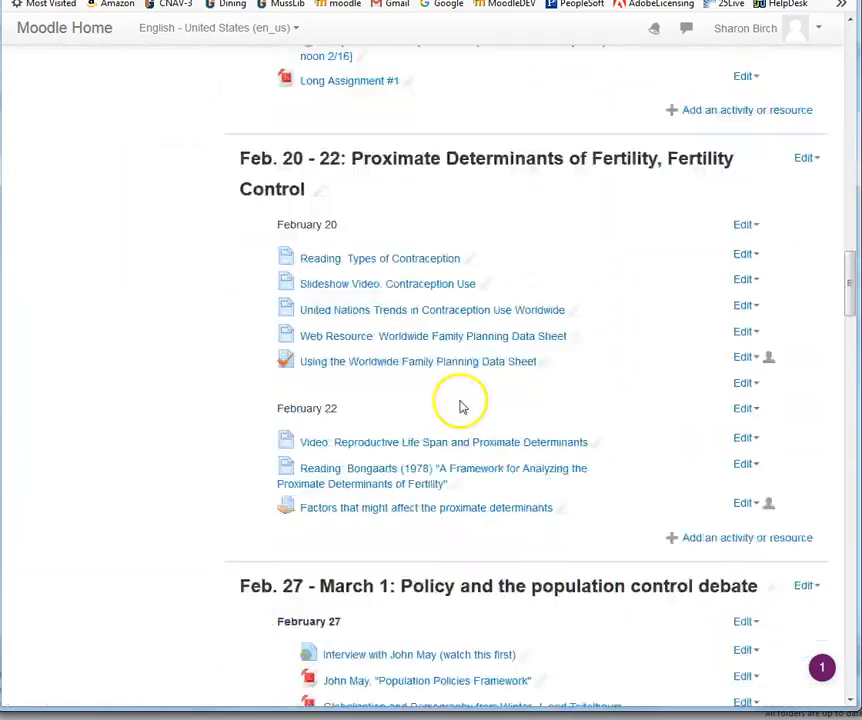
pyautogui.scroll(-15, 457, 402)
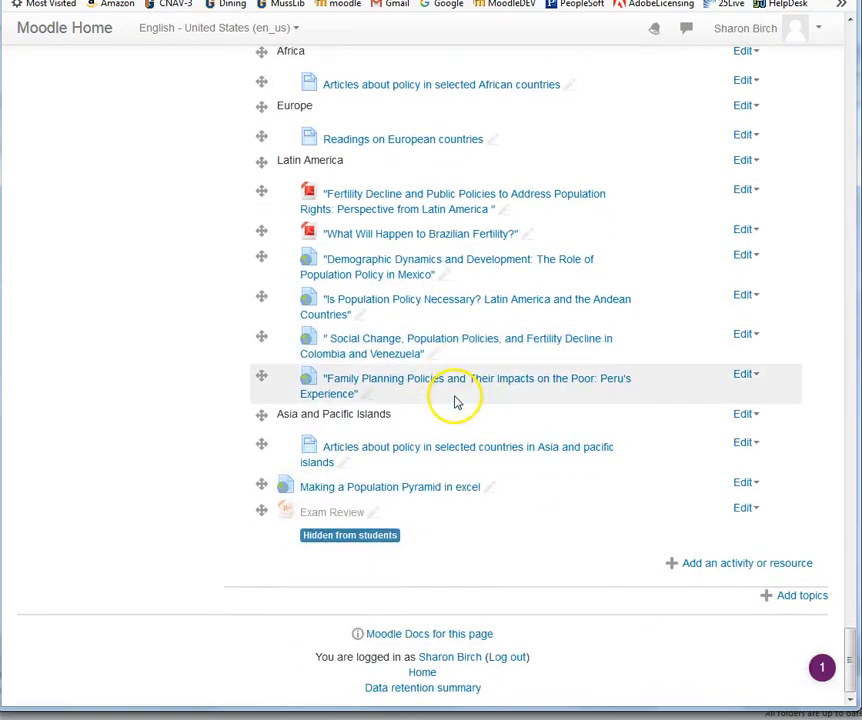
pyautogui.scroll(10, 454, 400)
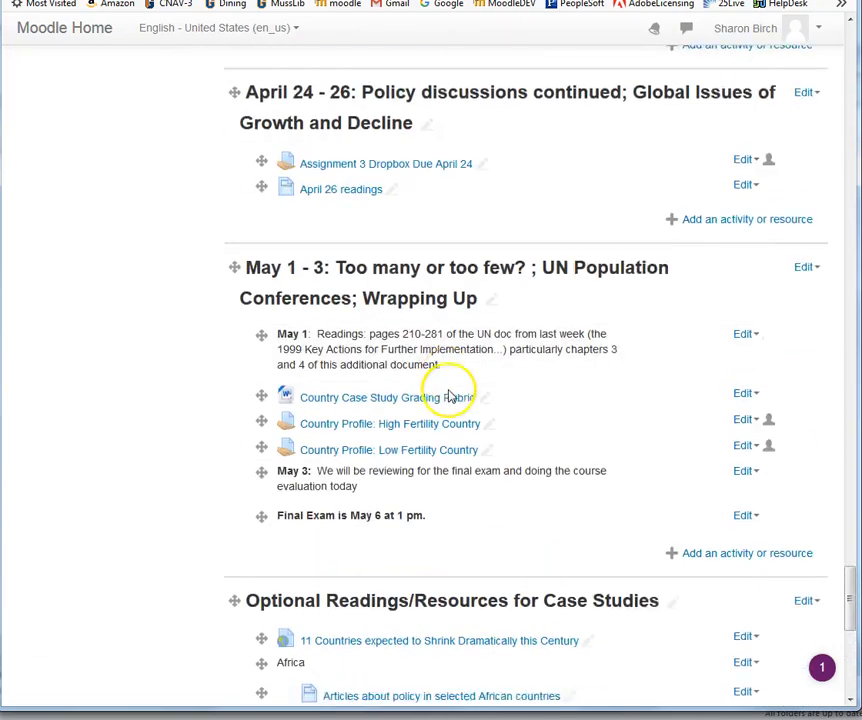
pyautogui.scroll(-8, 449, 396)
pyautogui.scroll(3, 446, 393)
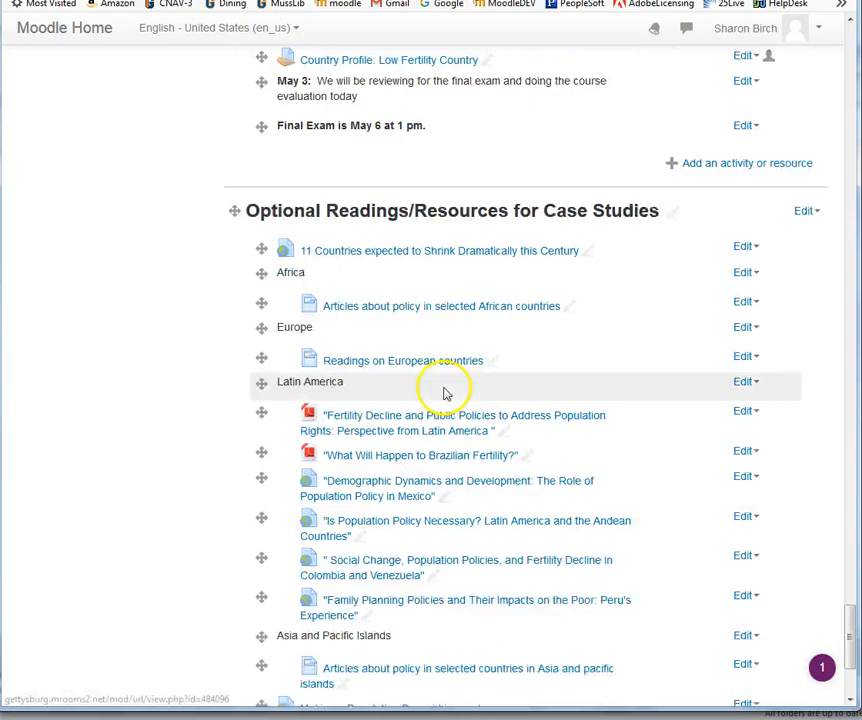
pyautogui.scroll(15, 446, 393)
pyautogui.scroll(20, 458, 378)
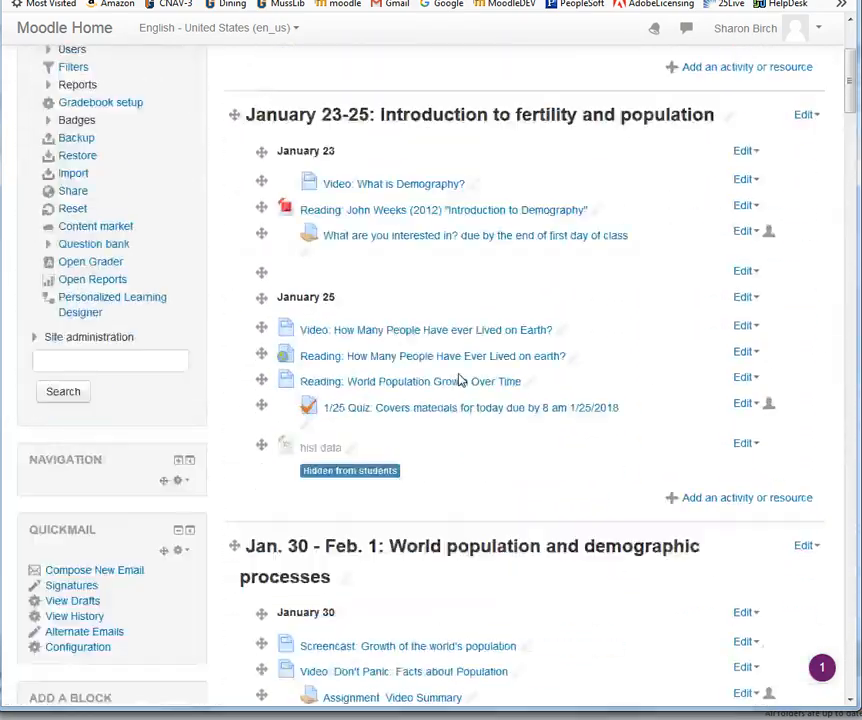
pyautogui.scroll(3, 459, 380)
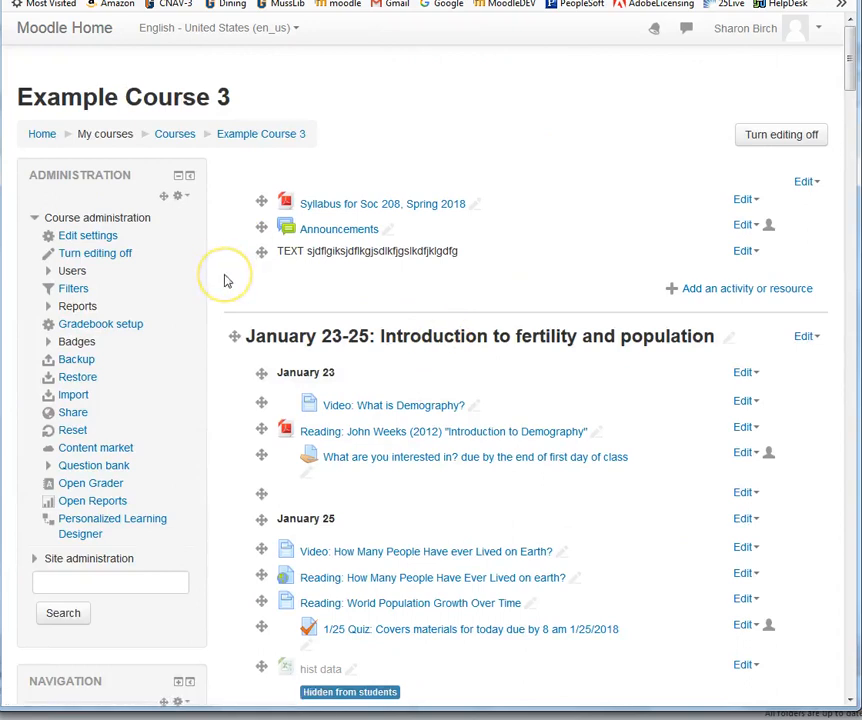